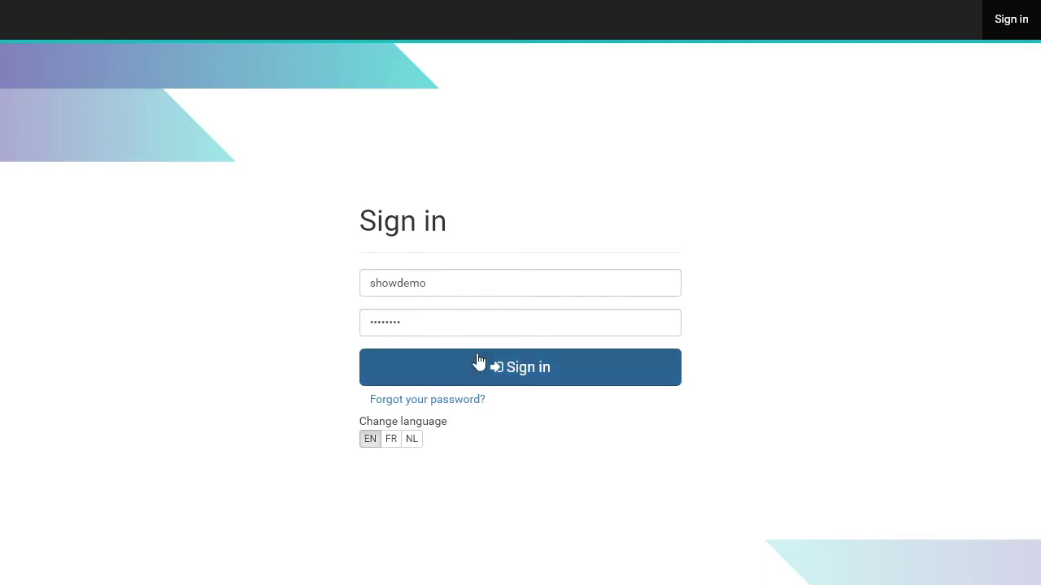
- Sign in to the account and view the list of projects available under Showroom Baarle
{"action": "left_click", "coordinate": [596, 375]}
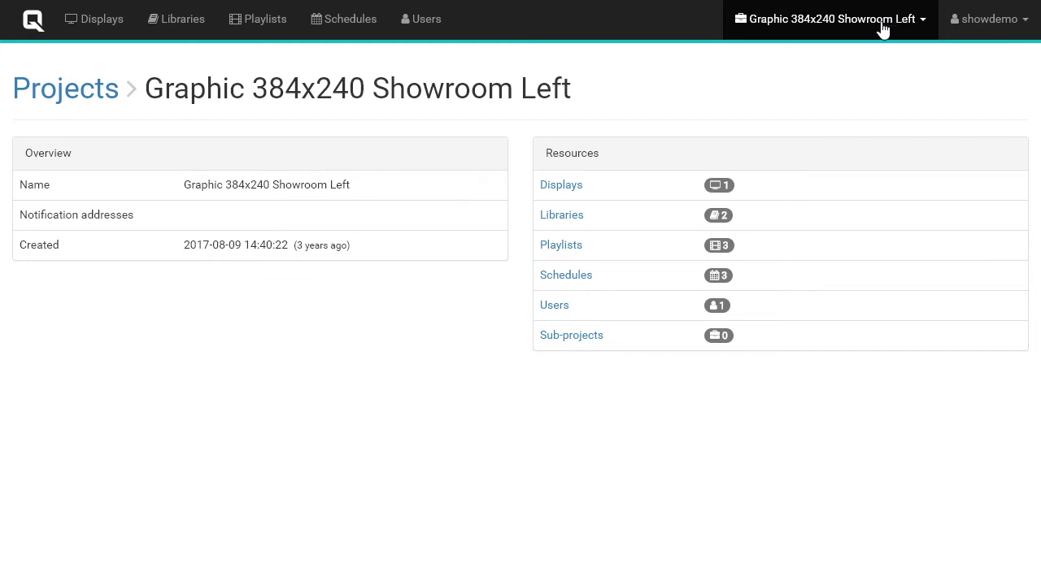
{"action": "left_click", "coordinate": [852, 34]}
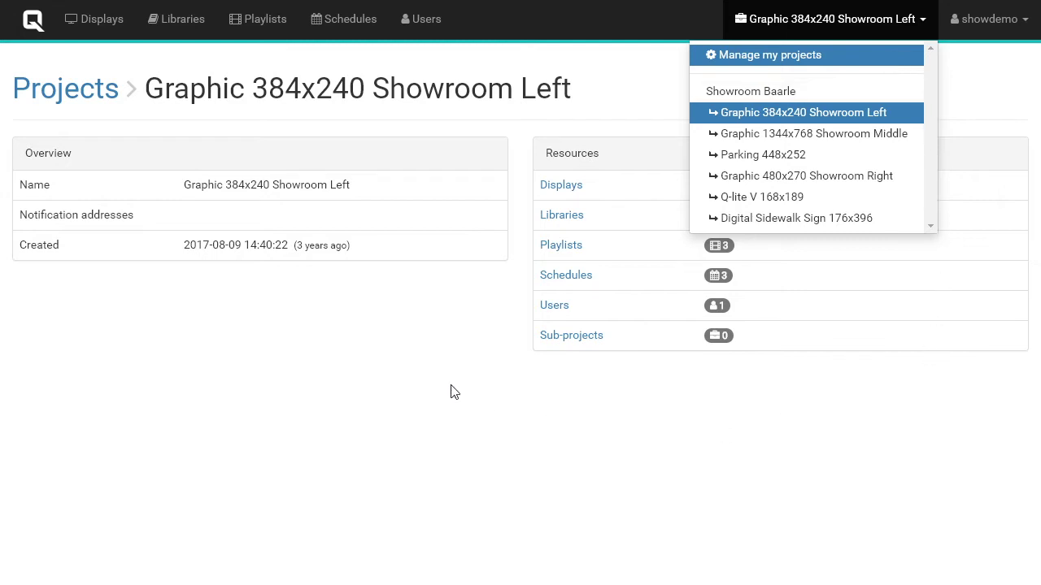
{"action": "left_click", "coordinate": [396, 381]}
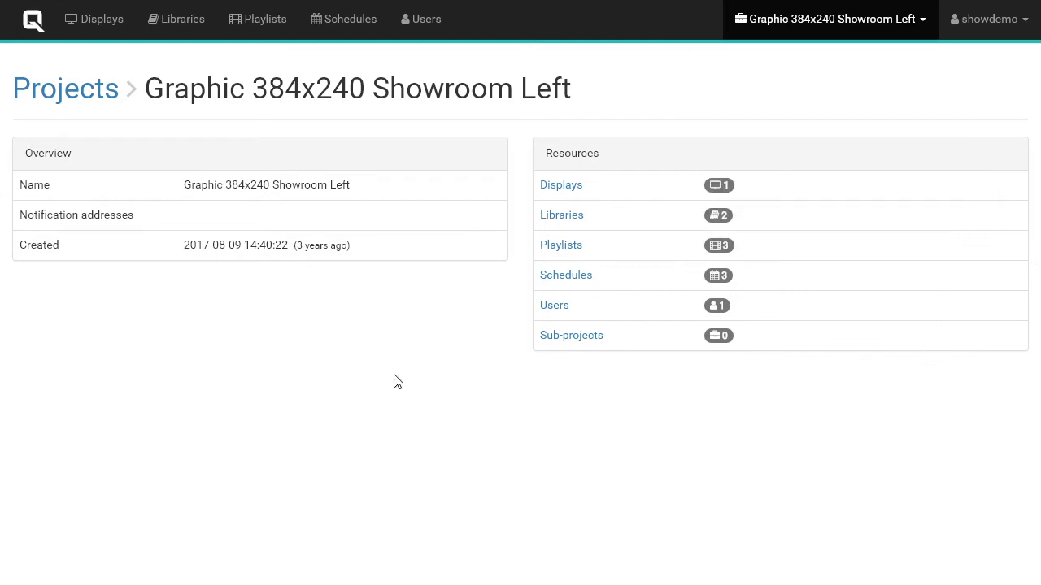
- Open the settings of the Showroom 384x240 display, look through the operating time options and choose Custom
{"action": "left_click", "coordinate": [98, 35]}
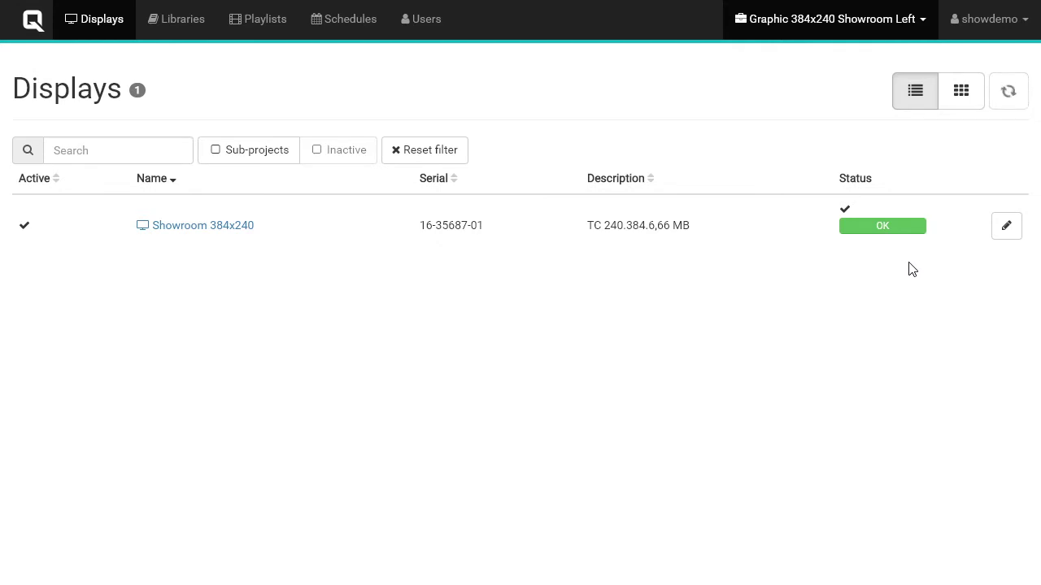
{"action": "left_click", "coordinate": [1006, 234]}
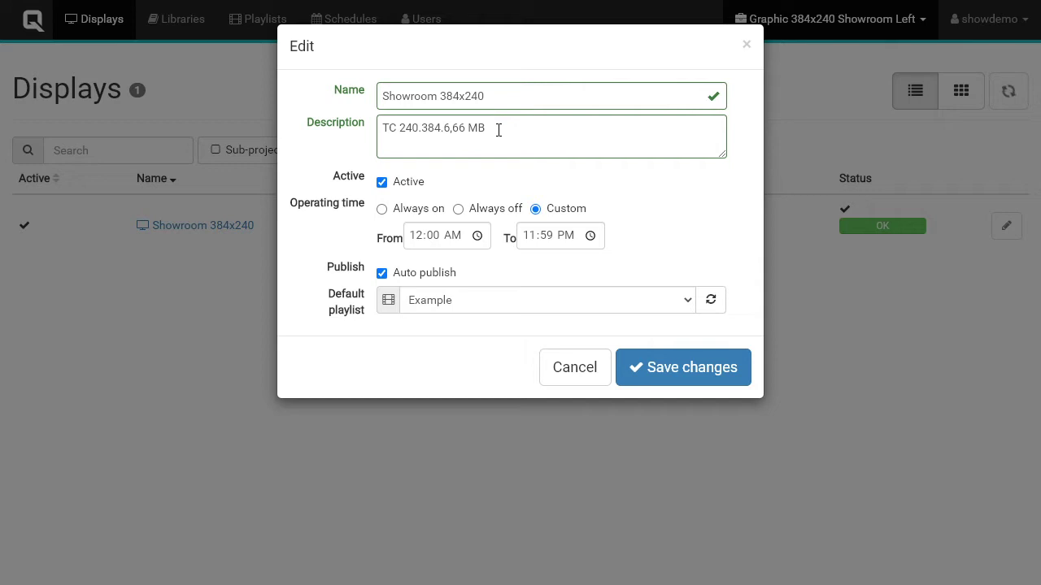
{"action": "left_click", "coordinate": [413, 214]}
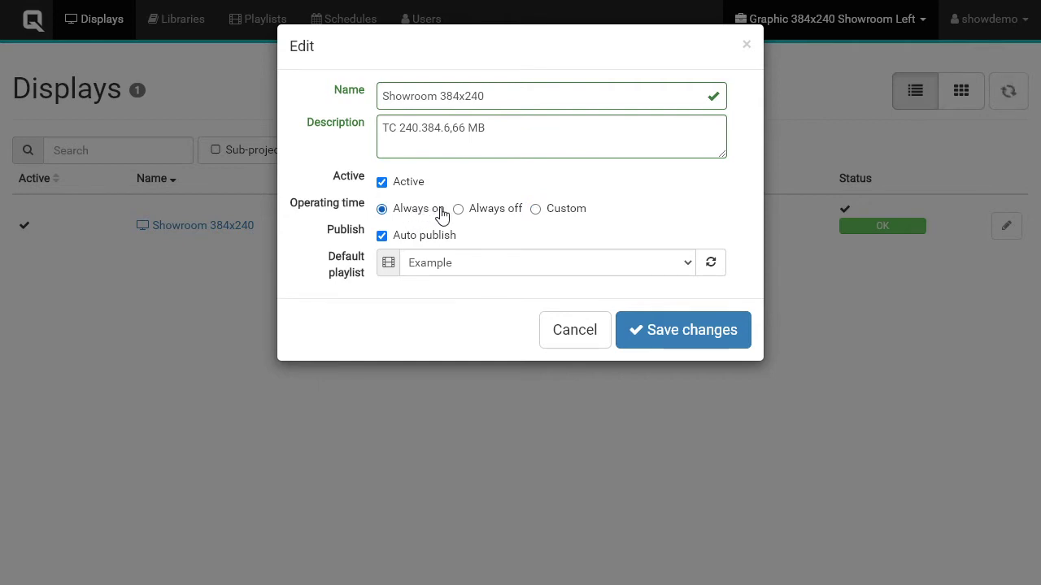
{"action": "left_click", "coordinate": [478, 214]}
{"action": "left_click", "coordinate": [559, 216]}
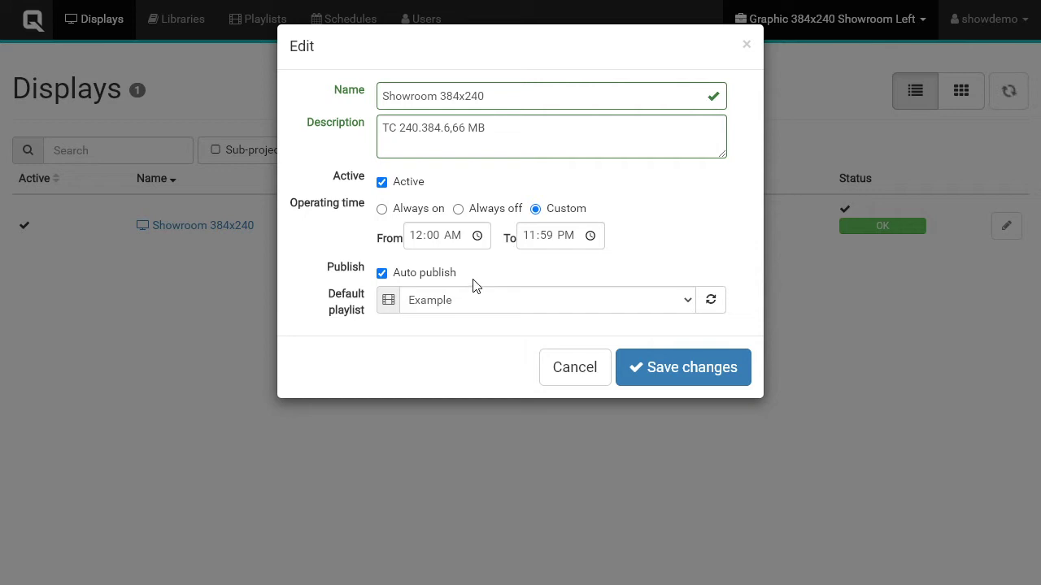
- View the default playlist choices, keep Example, and save the display settings
{"action": "left_click", "coordinate": [688, 303]}
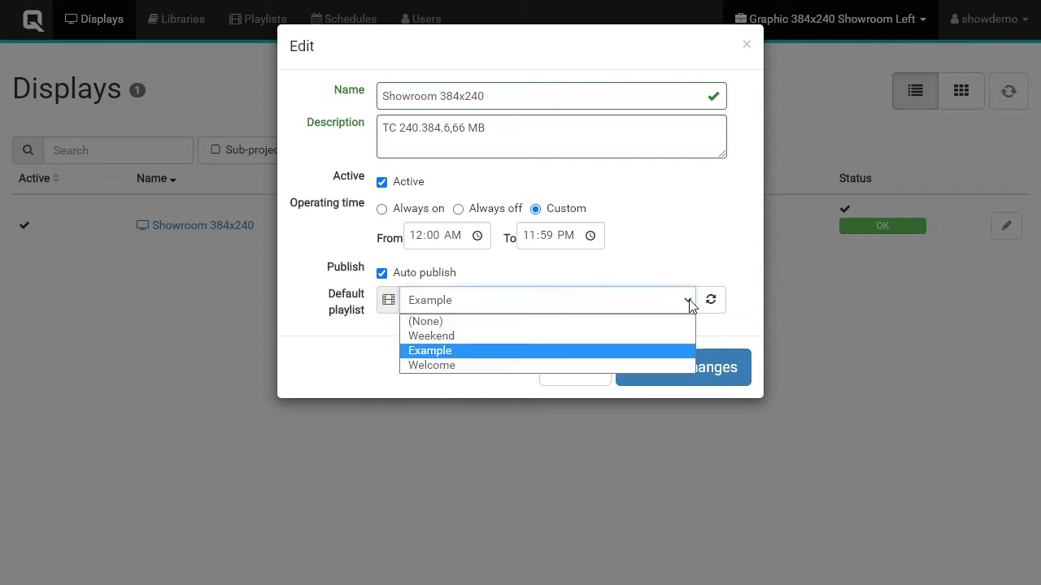
{"action": "left_click", "coordinate": [688, 303]}
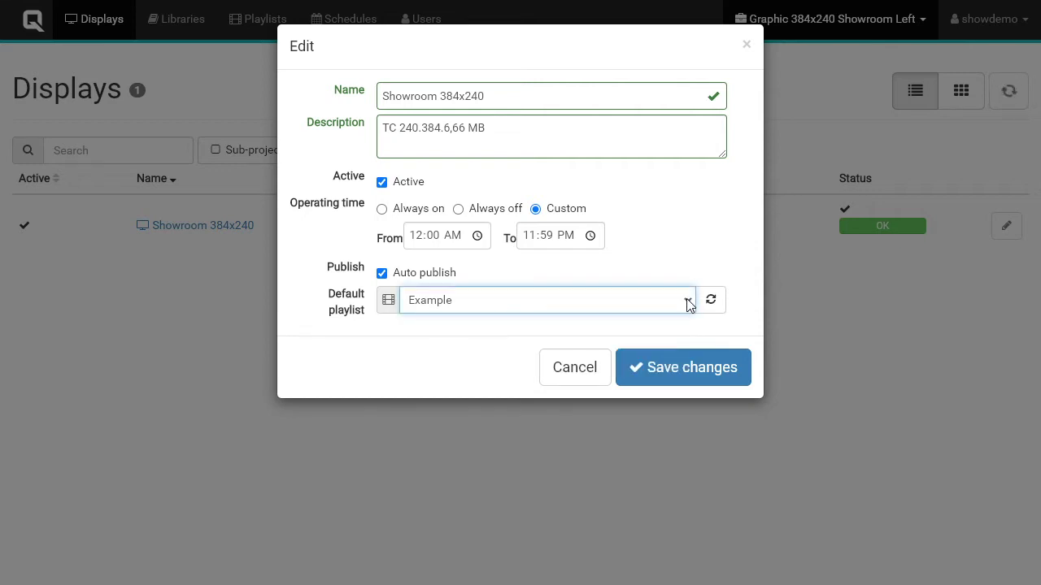
{"action": "left_click", "coordinate": [689, 369]}
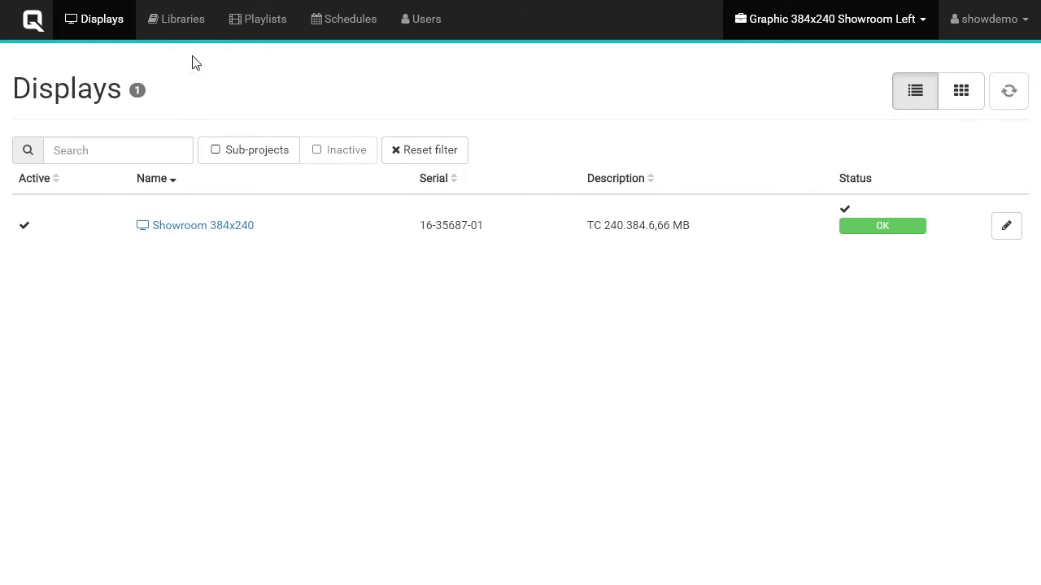
- Go to the libraries overview, view the Images library's edit settings and close them without changes
{"action": "left_click", "coordinate": [182, 31]}
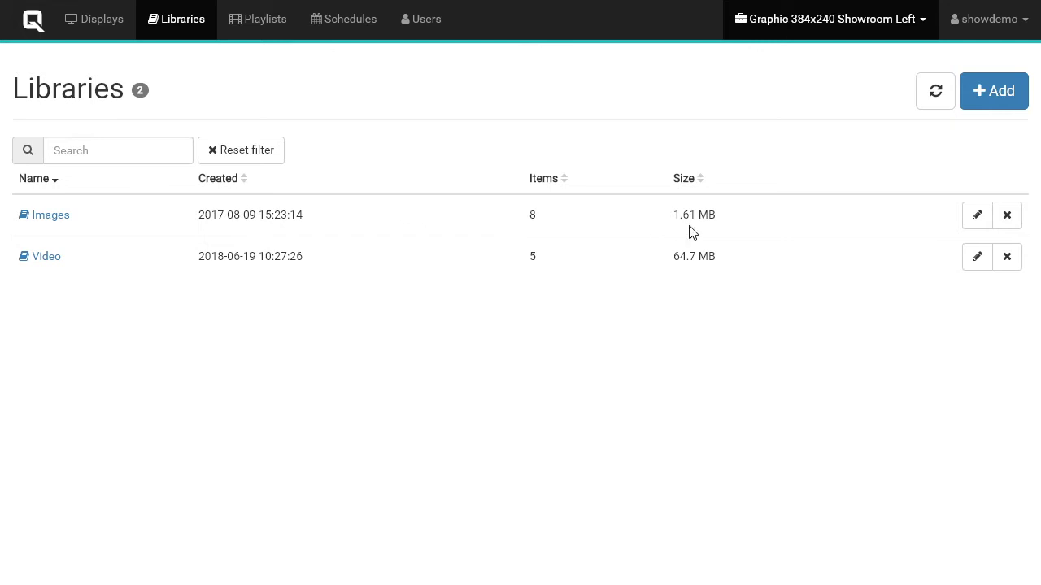
{"action": "left_click", "coordinate": [972, 221]}
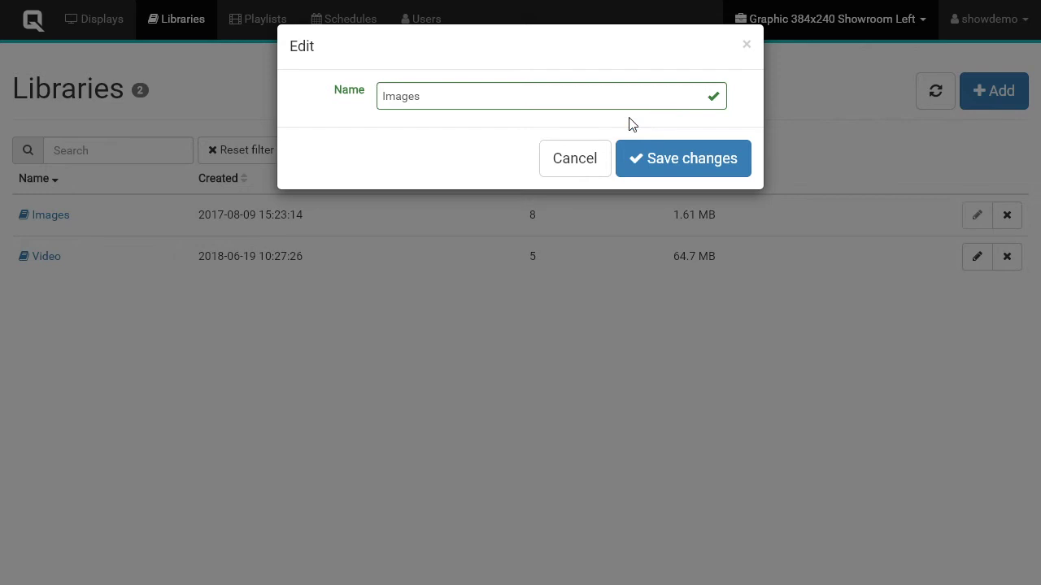
{"action": "left_click", "coordinate": [597, 96]}
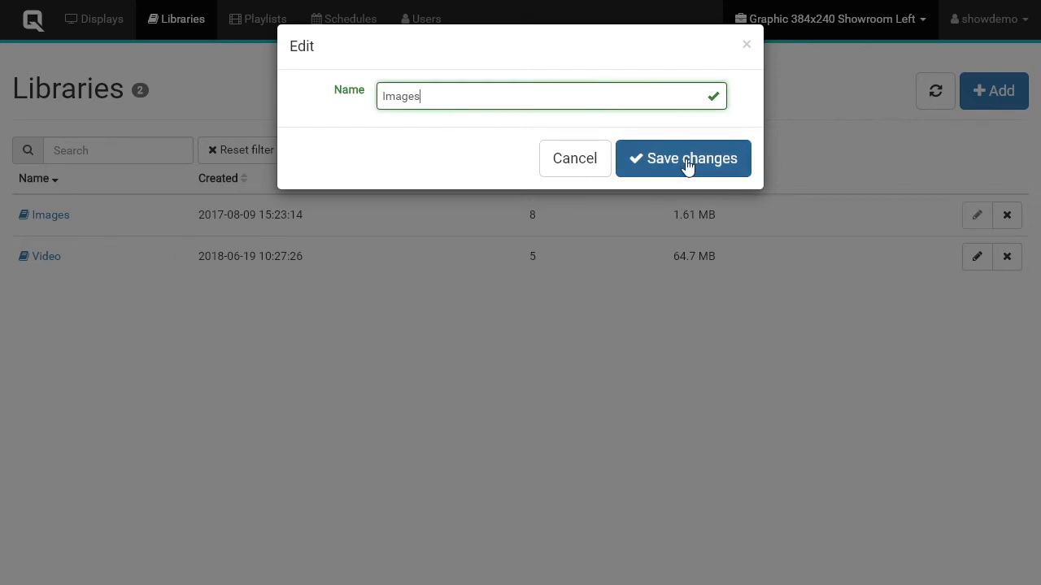
{"action": "left_click", "coordinate": [599, 171]}
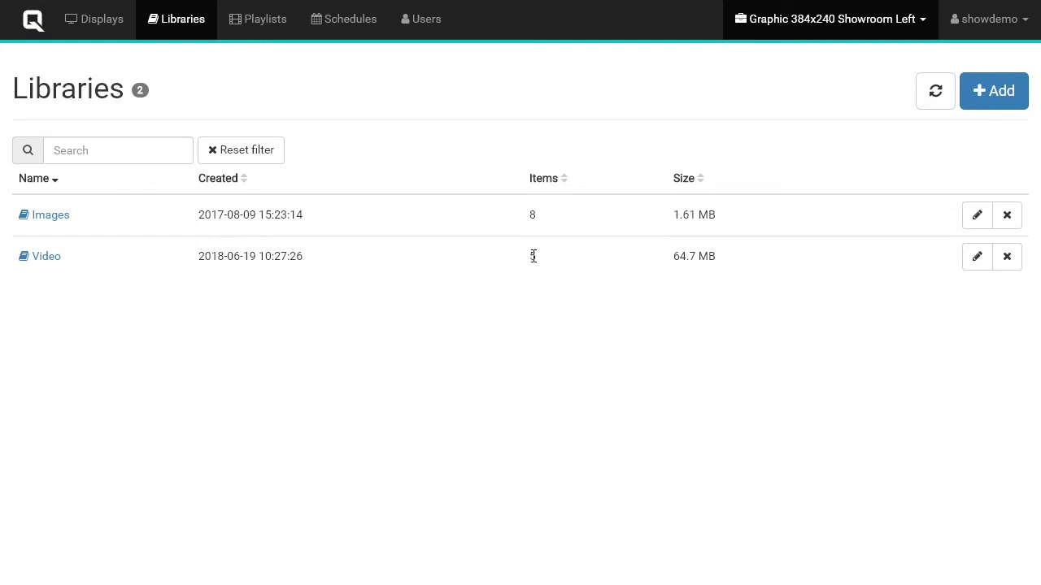
- Open the Images library and sort its items by name in descending order and back to ascending
{"action": "left_click", "coordinate": [51, 216]}
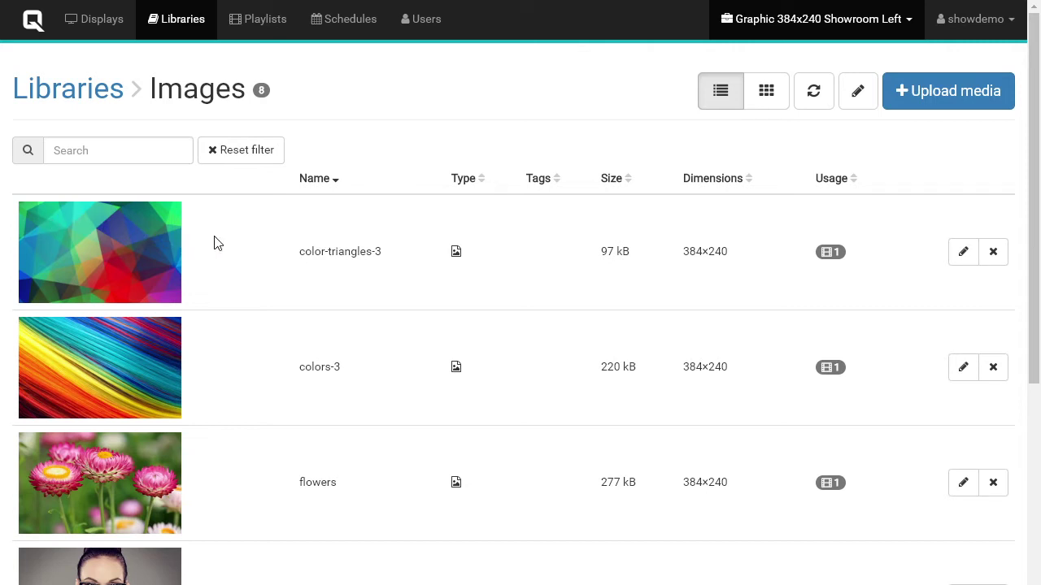
{"action": "left_click", "coordinate": [321, 183]}
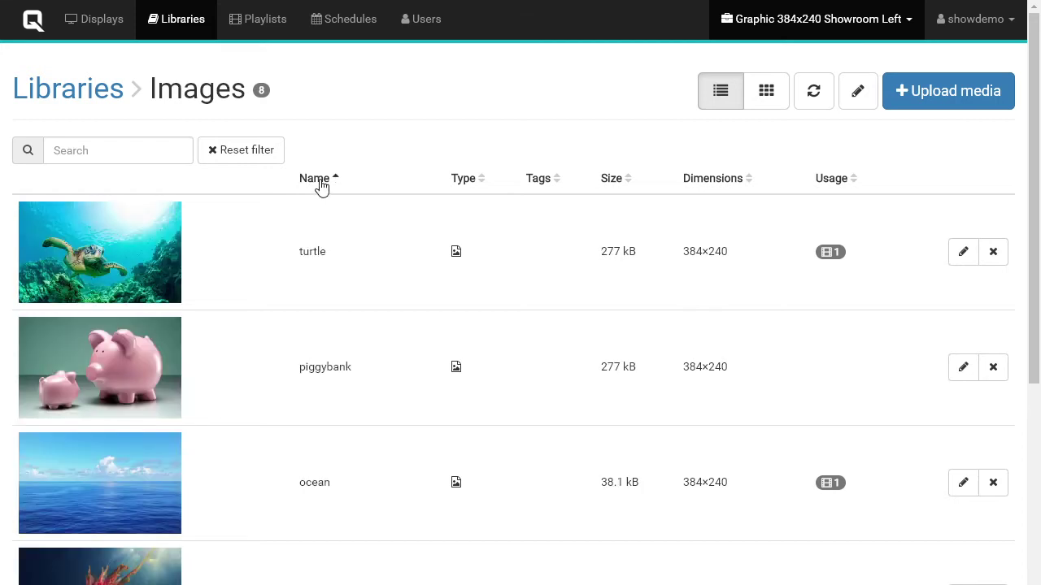
{"action": "left_click", "coordinate": [326, 184]}
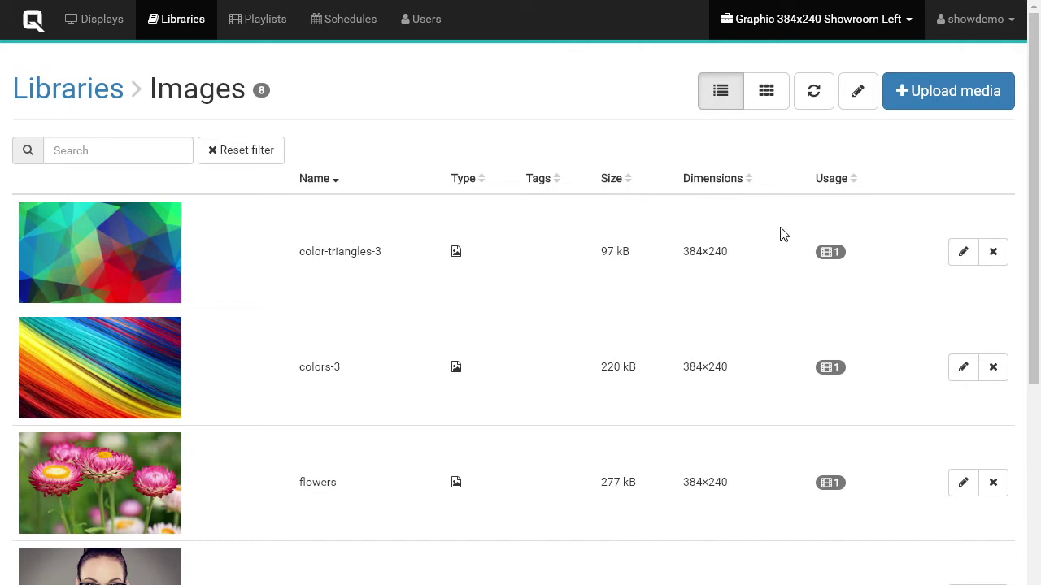
- Add the tags "colors" and "effect" to the color-triangles-3 image and save the changes
{"action": "left_click", "coordinate": [960, 255]}
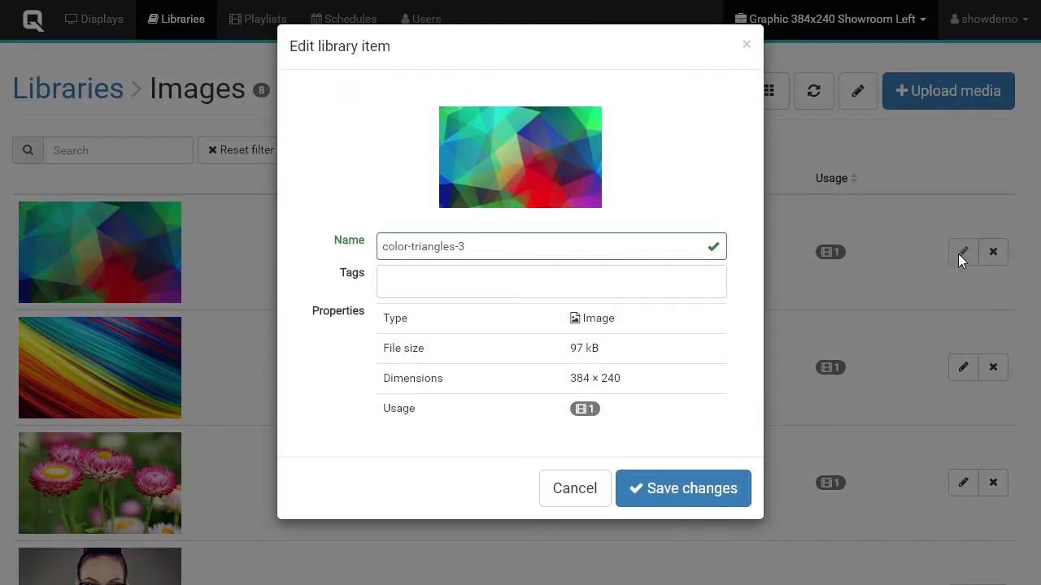
{"action": "left_click", "coordinate": [682, 246]}
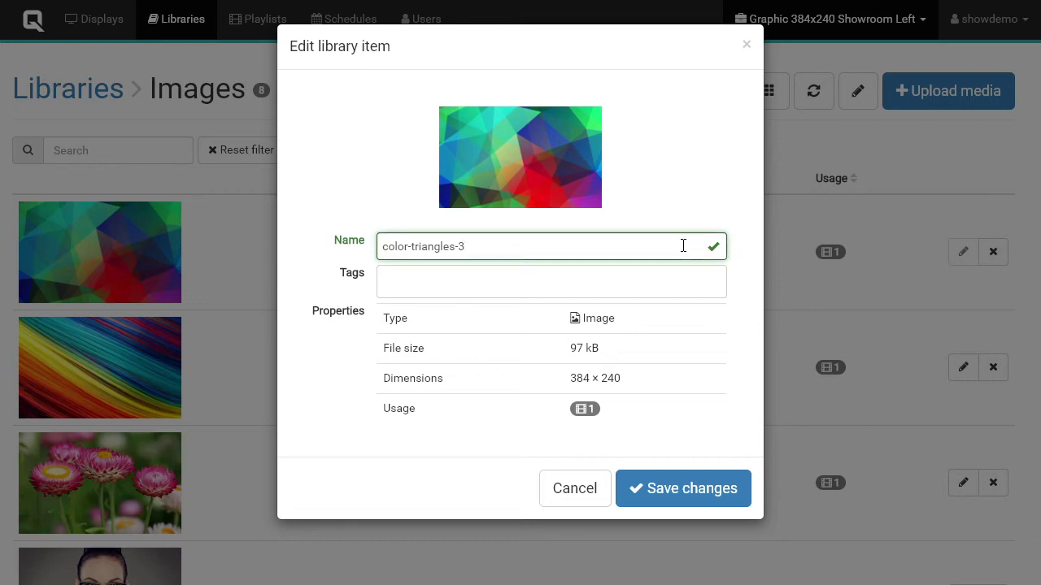
{"action": "left_click", "coordinate": [597, 282]}
{"action": "type", "text": "co"}
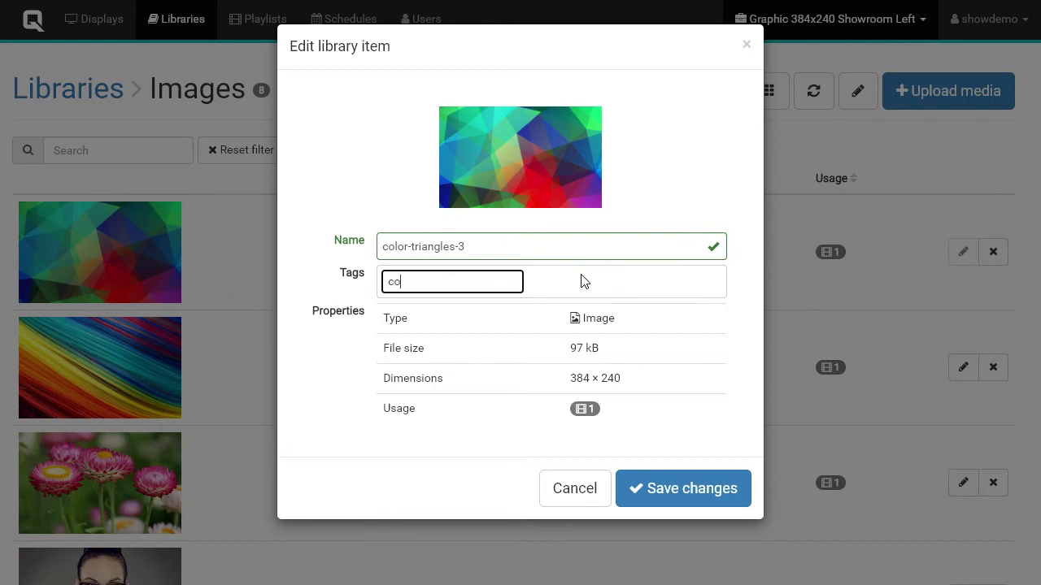
{"action": "type", "text": "lors"}
{"action": "key", "text": "Return"}
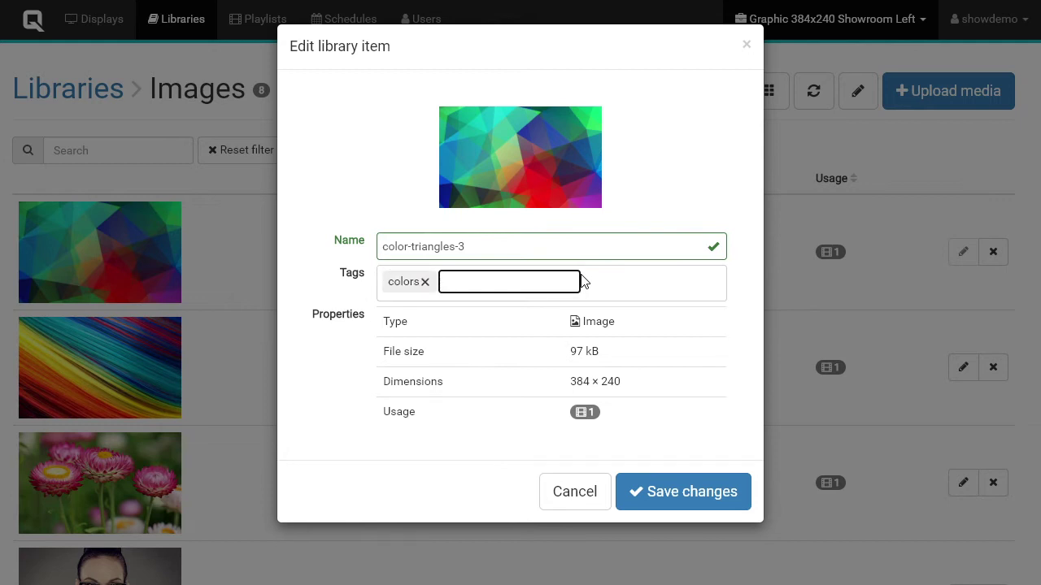
{"action": "type", "text": "effect"}
{"action": "key", "text": "Return"}
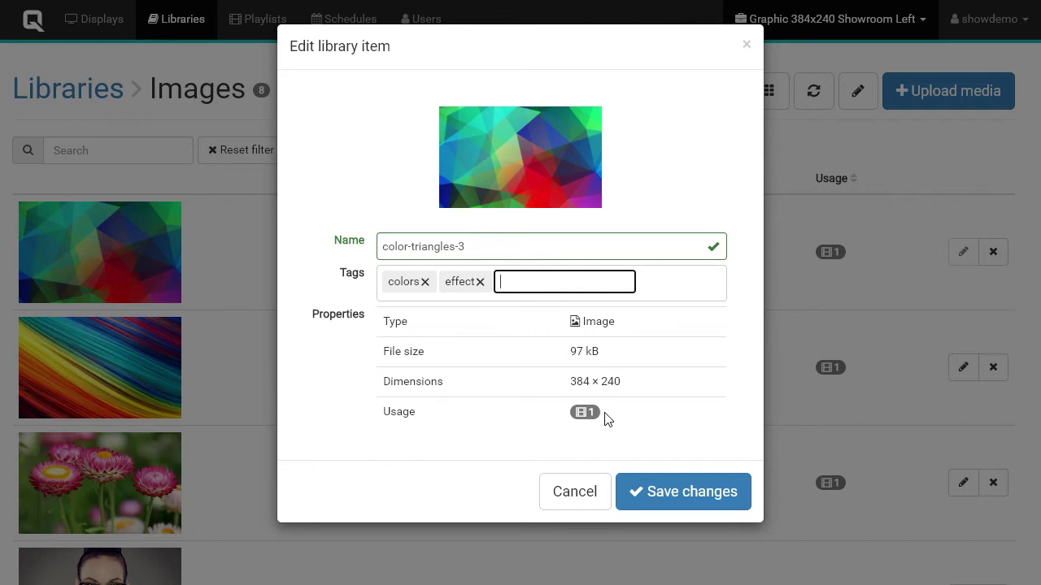
{"action": "left_click", "coordinate": [690, 492]}
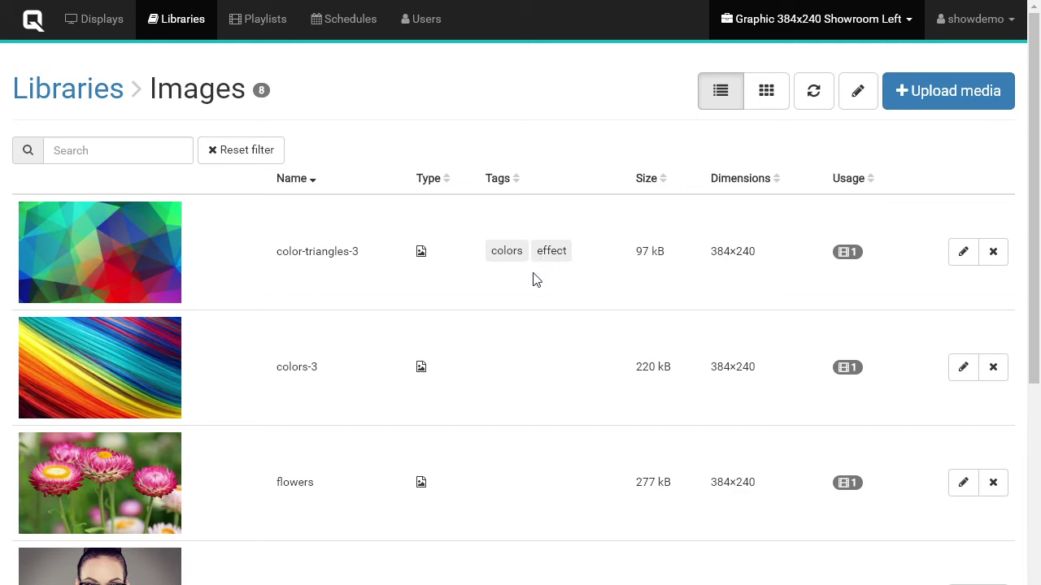
- Add the tag "colors" to the colors-3 image and save the changes
{"action": "left_click", "coordinate": [960, 380]}
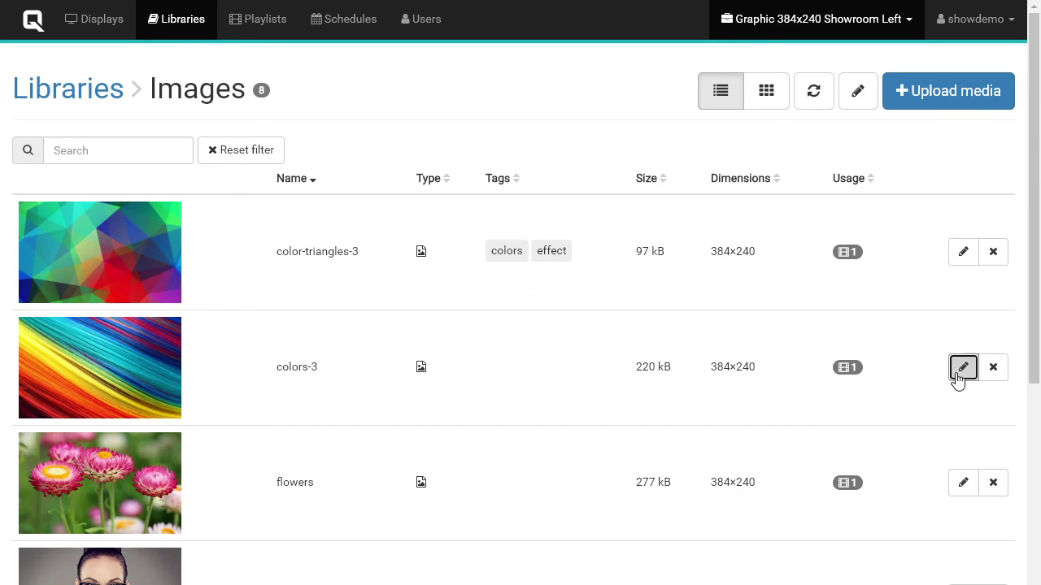
{"action": "left_click", "coordinate": [458, 280]}
{"action": "type", "text": "color"}
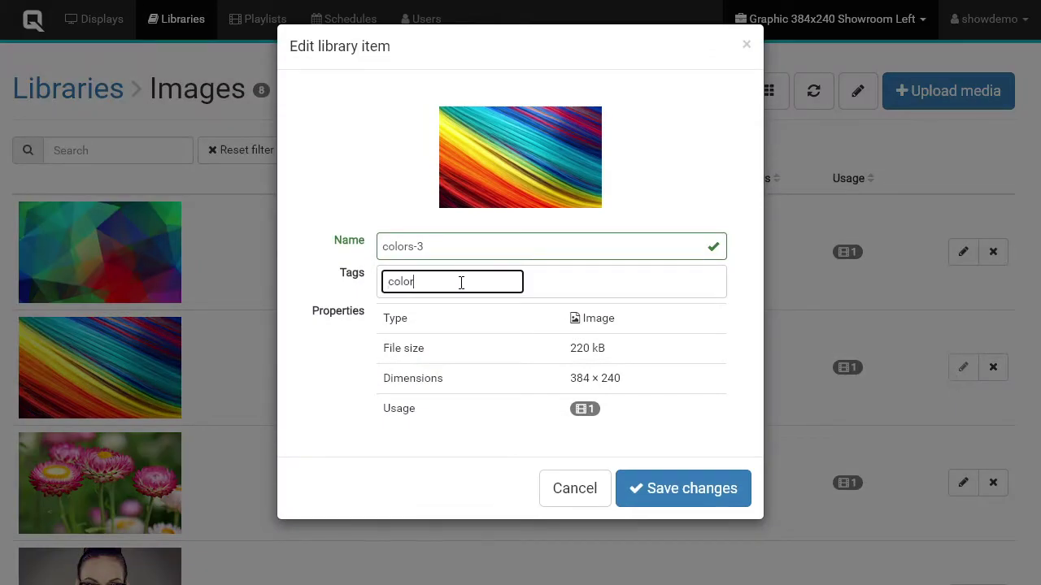
{"action": "type", "text": "s"}
{"action": "key", "text": "Return"}
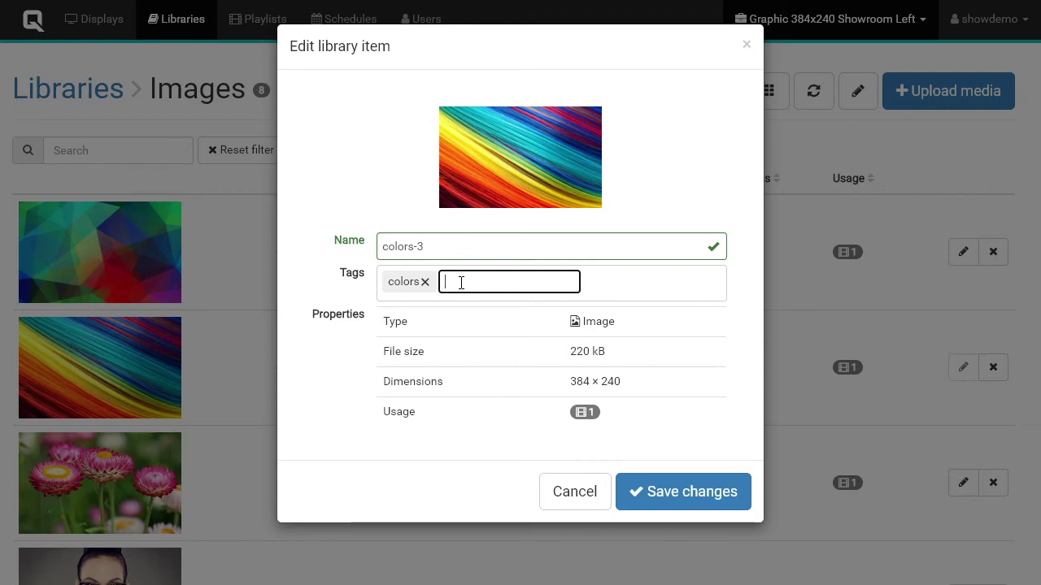
{"action": "left_click", "coordinate": [700, 491]}
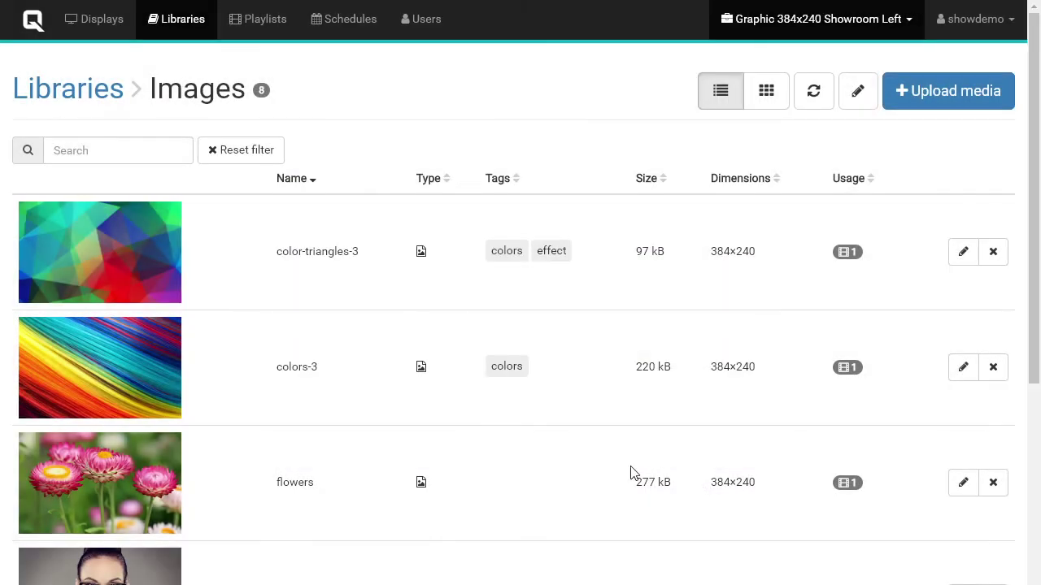
- Filter the Images library by the colors tag and by the search text "flow", and reset the filter
{"action": "left_click", "coordinate": [509, 370]}
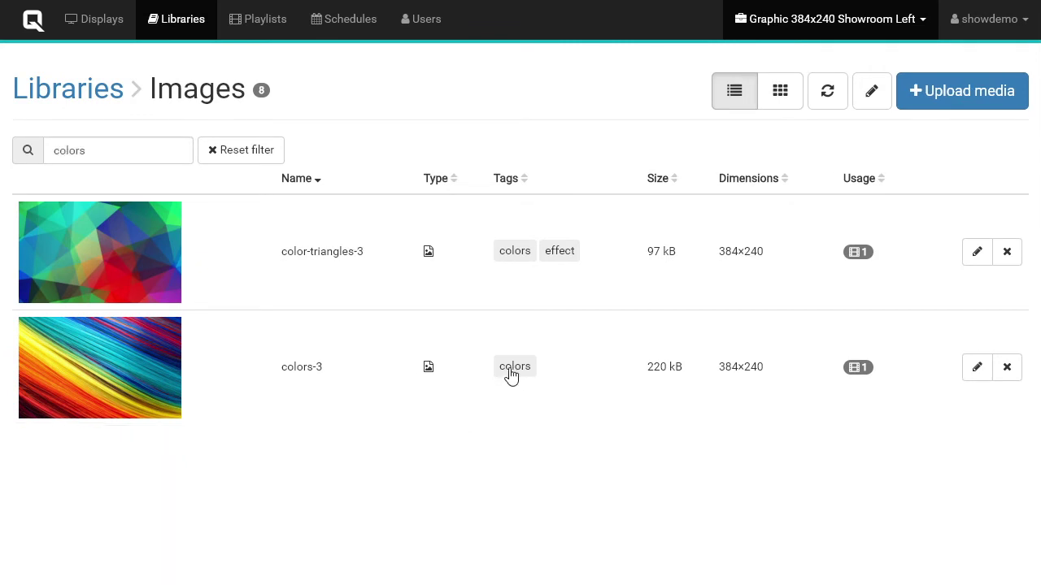
{"action": "left_click", "coordinate": [108, 155]}
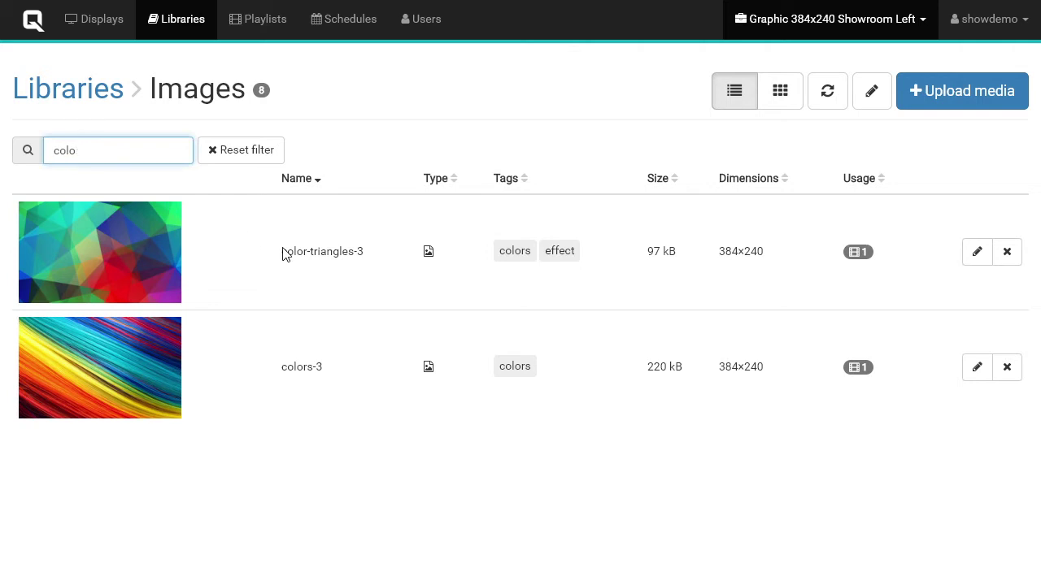
{"action": "key", "text": "BackSpace"}
{"action": "key", "text": "BackSpace"}
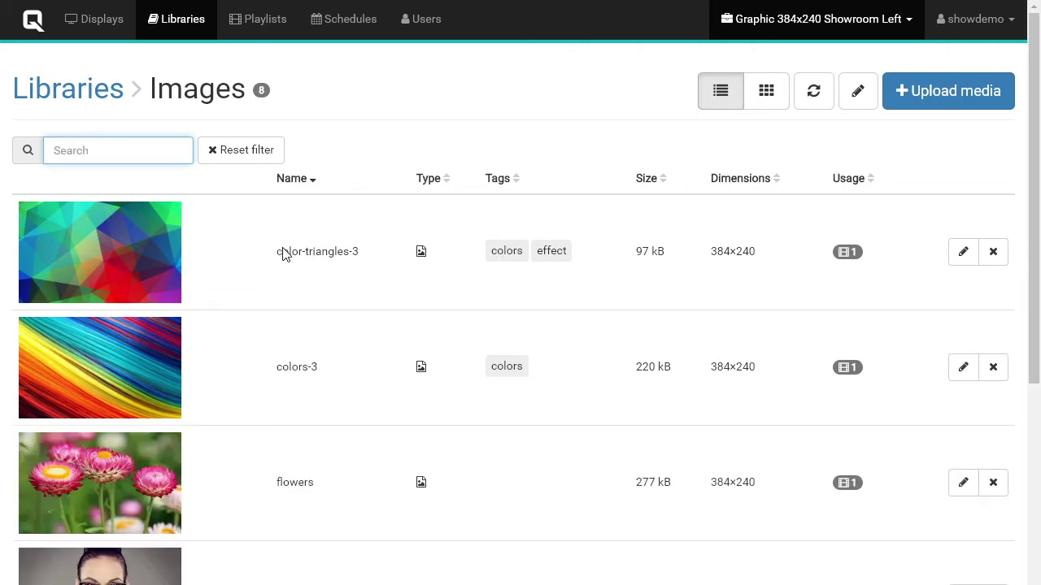
{"action": "type", "text": "flow"}
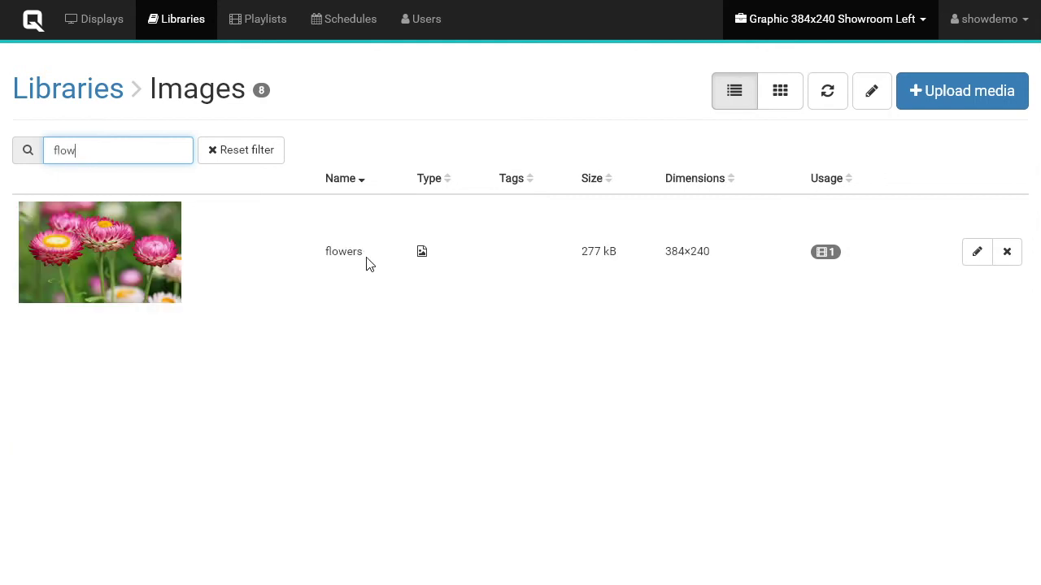
{"action": "left_click", "coordinate": [236, 154]}
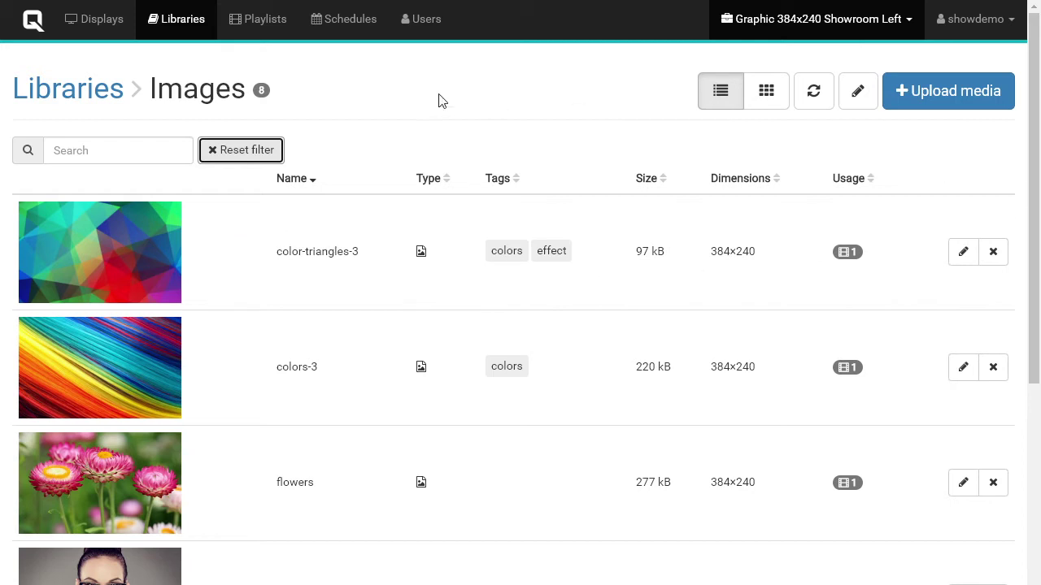
- Open the Video library and review the properties of the qlite-key-visuals-messages-reel-original item without changing it
{"action": "left_click", "coordinate": [52, 89]}
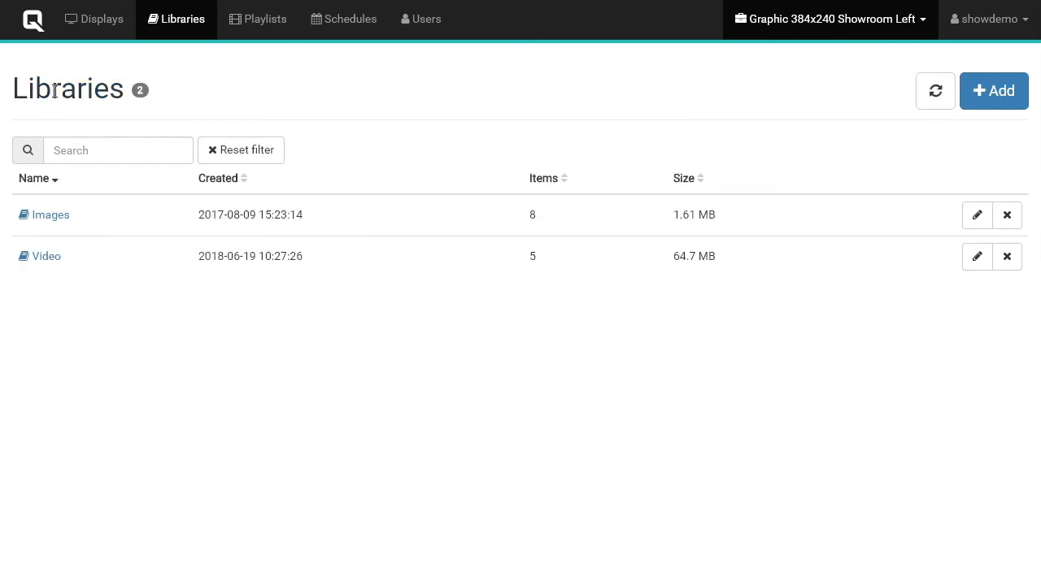
{"action": "left_click", "coordinate": [47, 257]}
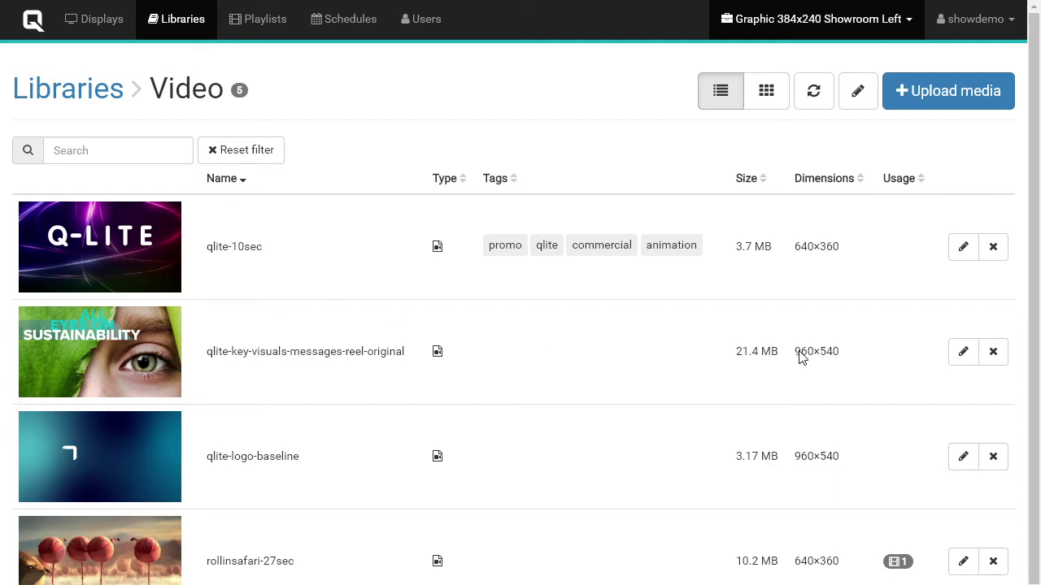
{"action": "left_click", "coordinate": [962, 356]}
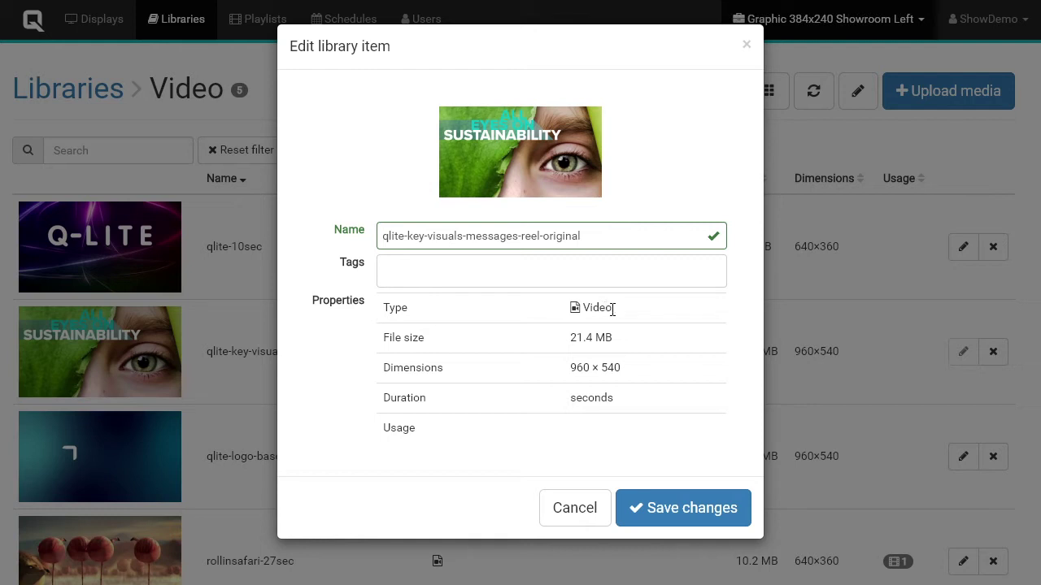
{"action": "left_click", "coordinate": [585, 513]}
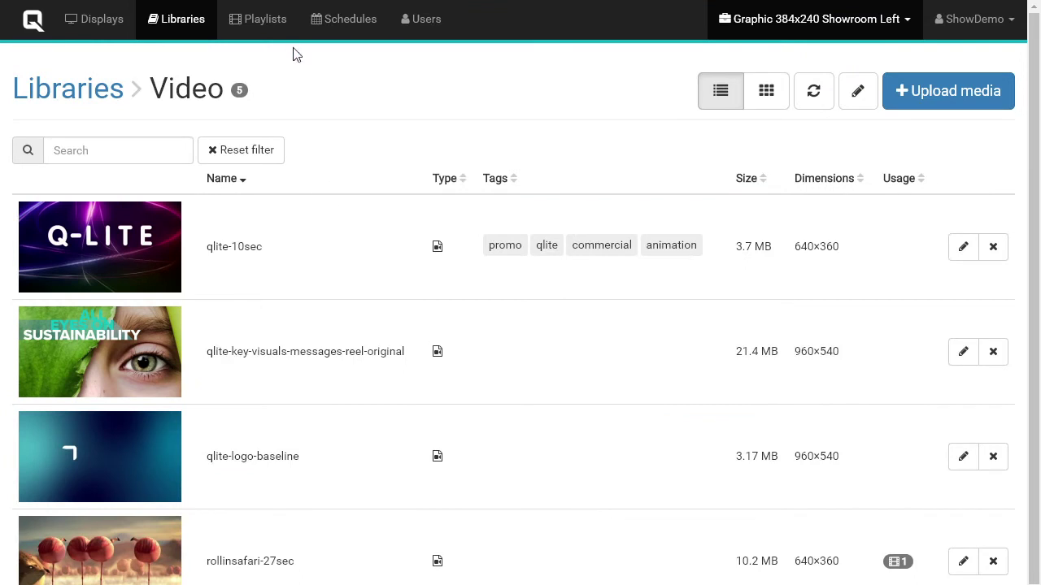
- Create a playlist named "New playlist" and save it
{"action": "left_click", "coordinate": [274, 34]}
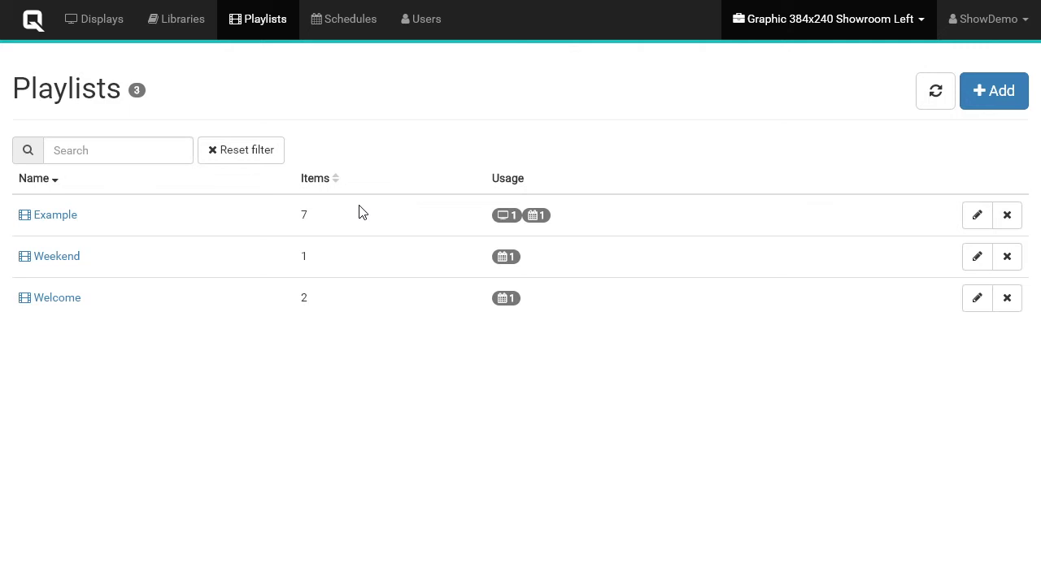
{"action": "left_click", "coordinate": [979, 97]}
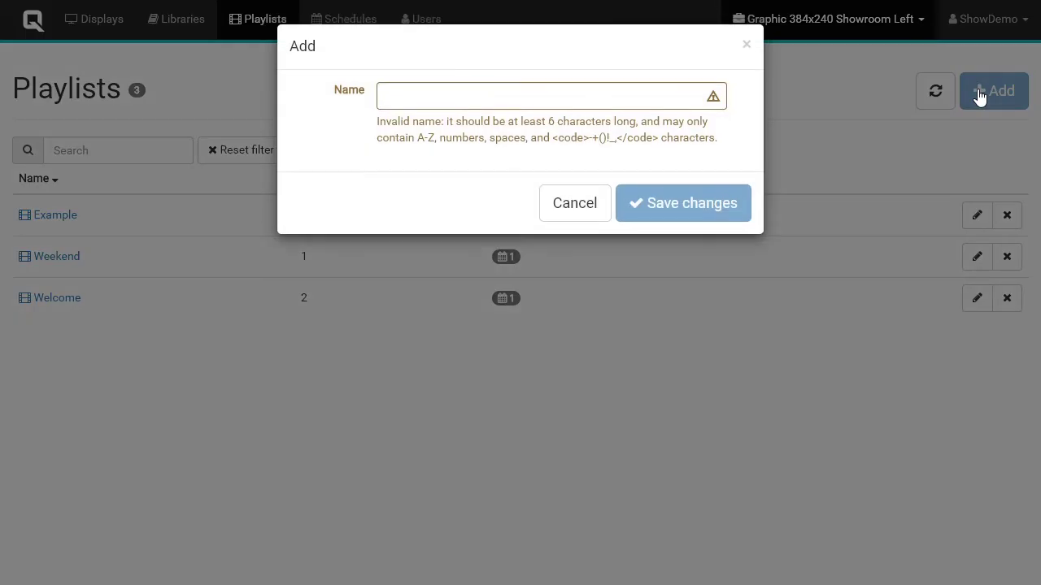
{"action": "left_click", "coordinate": [614, 90]}
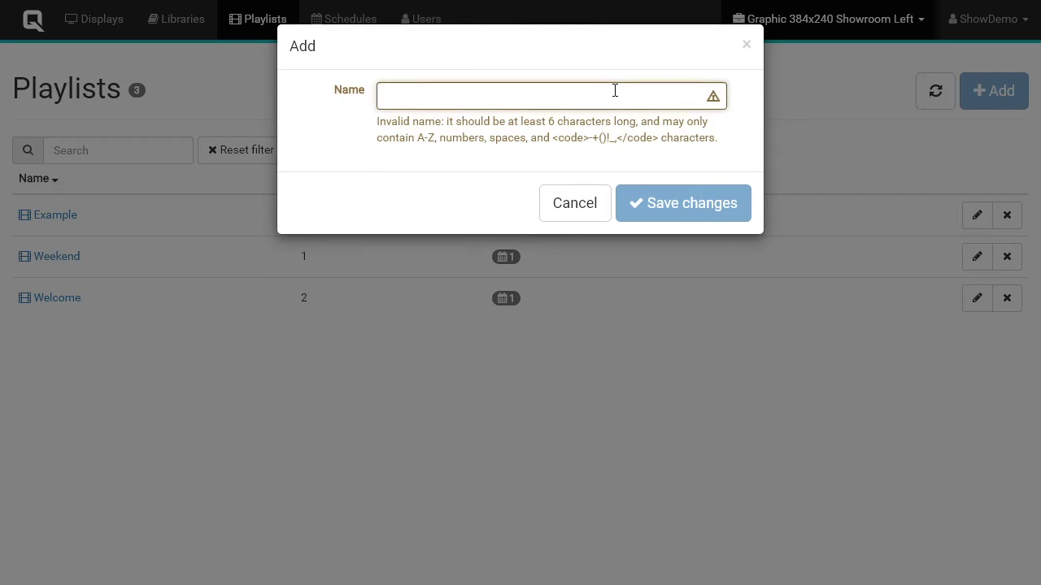
{"action": "type", "text": "New pla"}
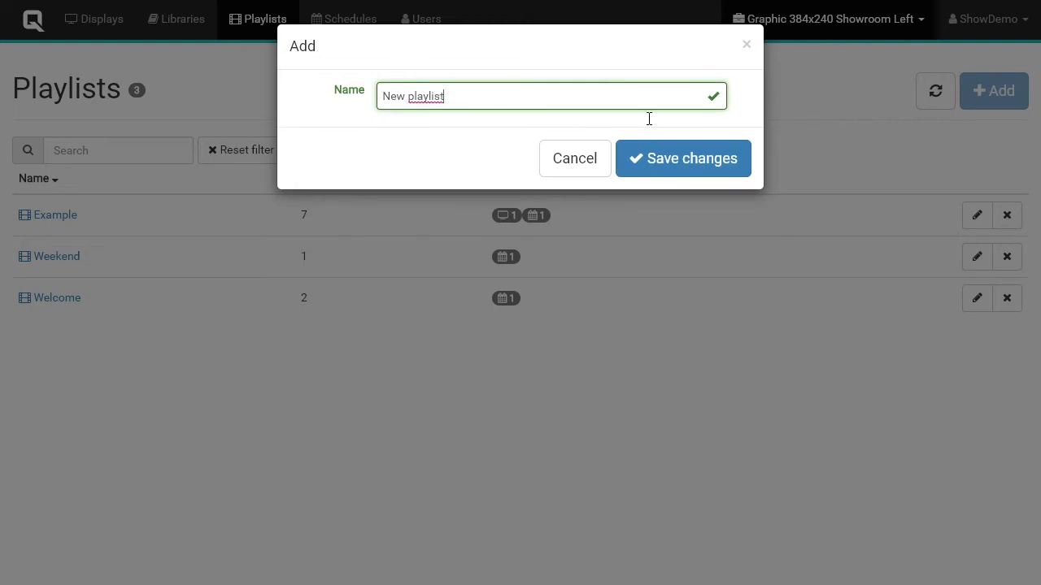
{"action": "type", "text": "ylist"}
{"action": "left_click", "coordinate": [681, 161]}
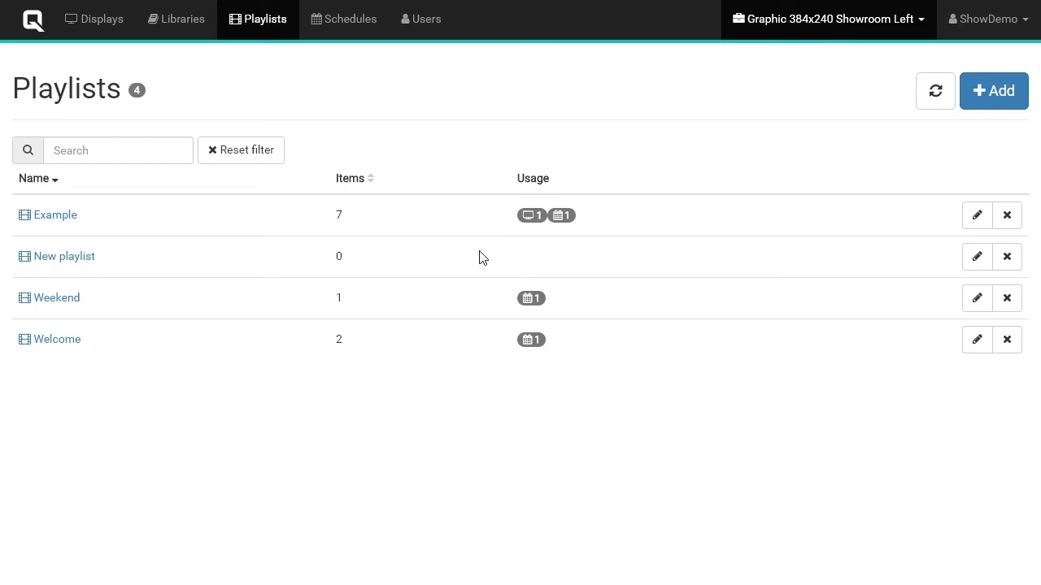
- Open the Example playlist and review its items and the page types that can be added
{"action": "left_click", "coordinate": [70, 222]}
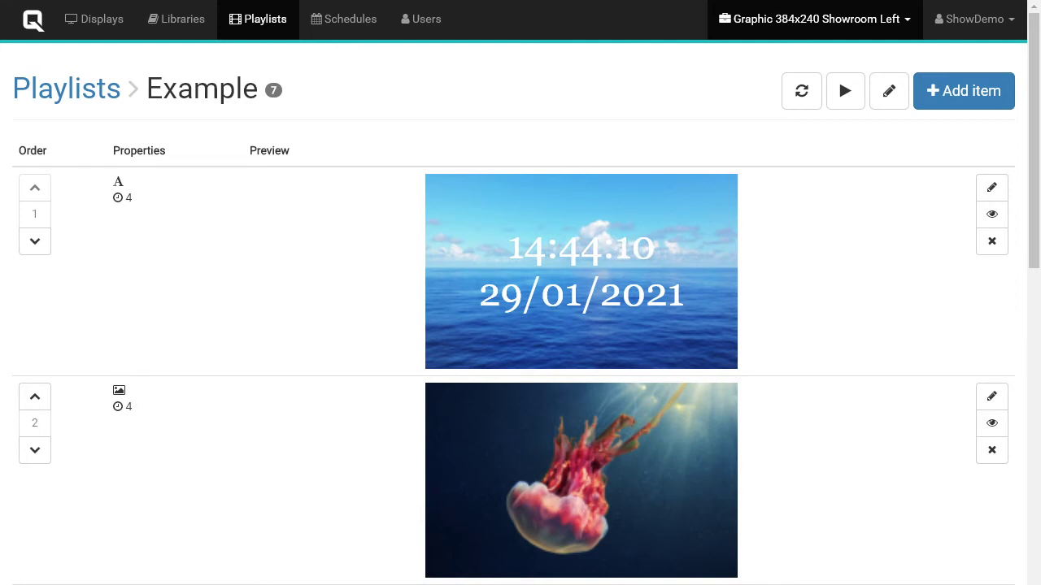
{"action": "left_click_drag", "start_coordinate": [1037, 251], "coordinate": [1031, 584]}
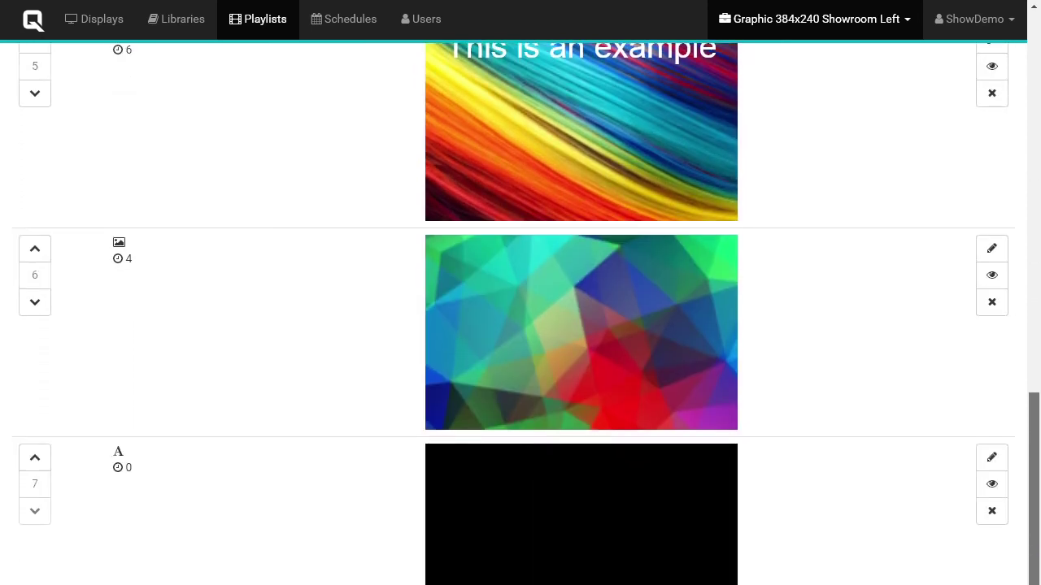
{"action": "scroll", "coordinate": [1016, 569], "scroll_direction": "up", "scroll_amount": 2}
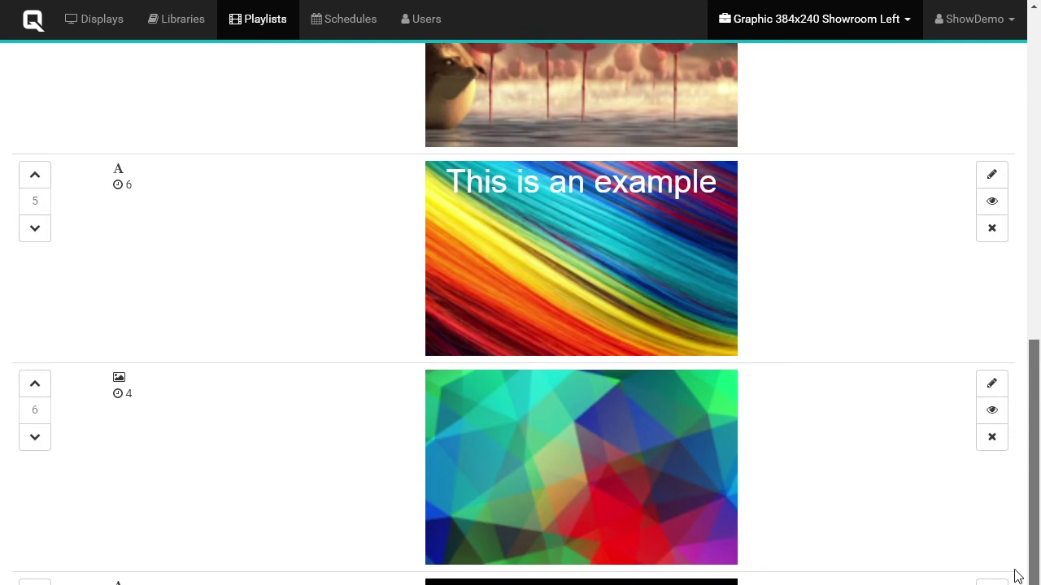
{"action": "scroll", "coordinate": [1022, 520], "scroll_direction": "up", "scroll_amount": 1}
{"action": "scroll", "coordinate": [1022, 521], "scroll_direction": "up", "scroll_amount": 9}
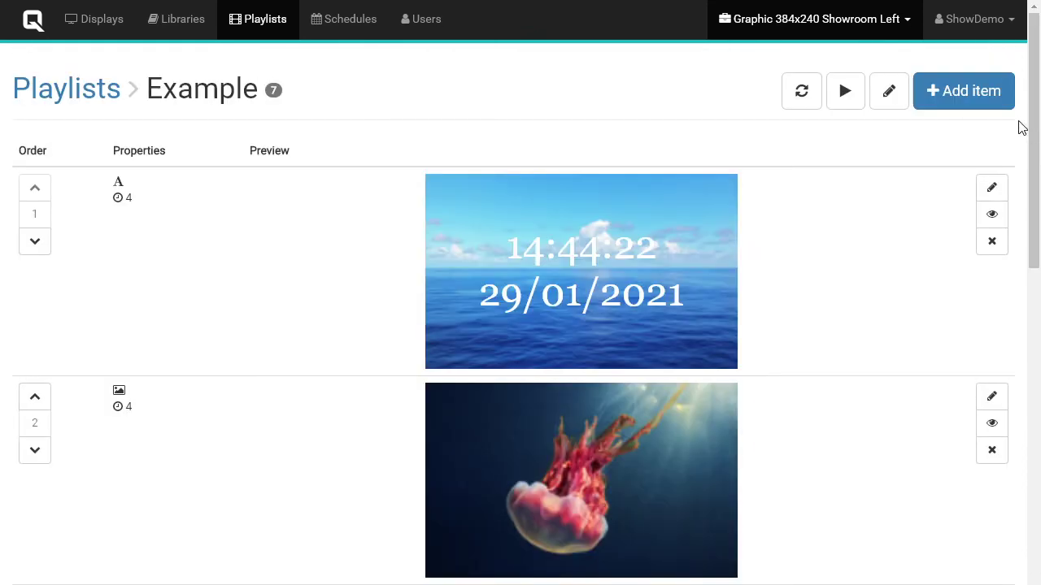
{"action": "left_click", "coordinate": [973, 106]}
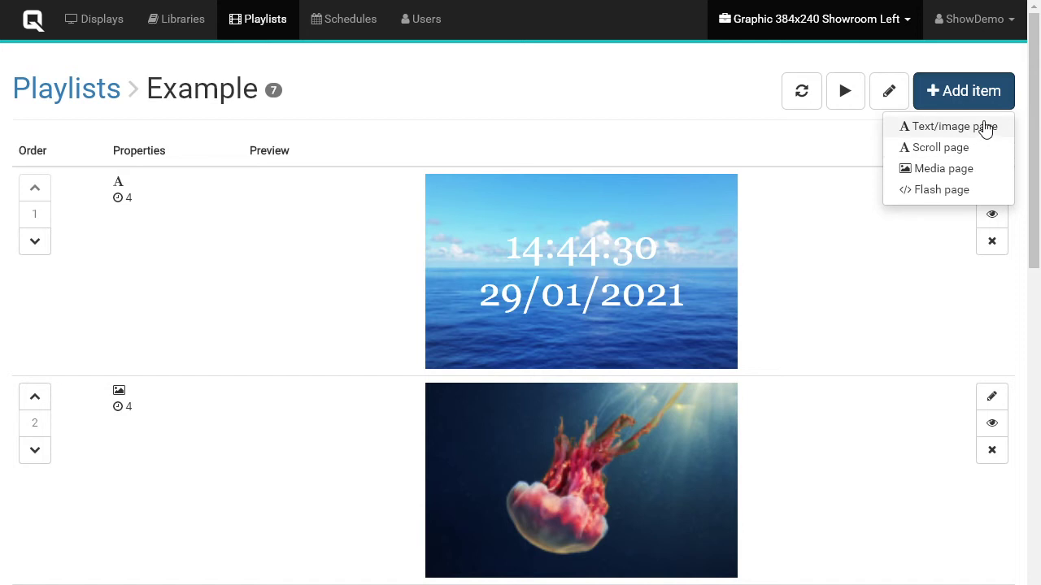
{"action": "left_click", "coordinate": [978, 96]}
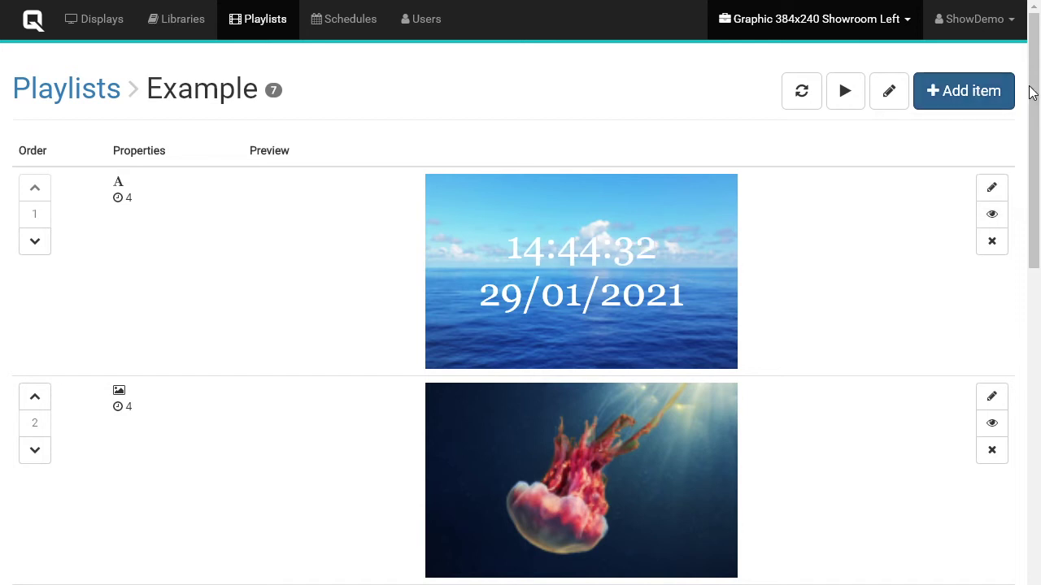
- Edit the fifth item's text by adding a blank first line and a last line "Some more text", and set its duration to 10 seconds
{"action": "scroll", "coordinate": [1026, 116], "scroll_direction": "down", "scroll_amount": 1}
{"action": "scroll", "coordinate": [1029, 118], "scroll_direction": "down", "scroll_amount": 6}
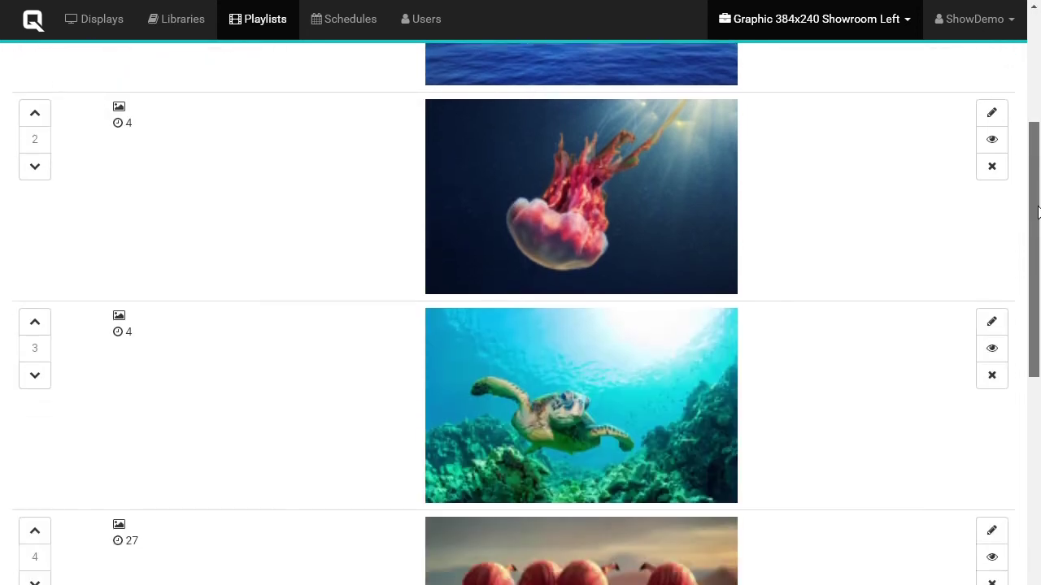
{"action": "scroll", "coordinate": [525, 314], "scroll_direction": "down", "scroll_amount": 1}
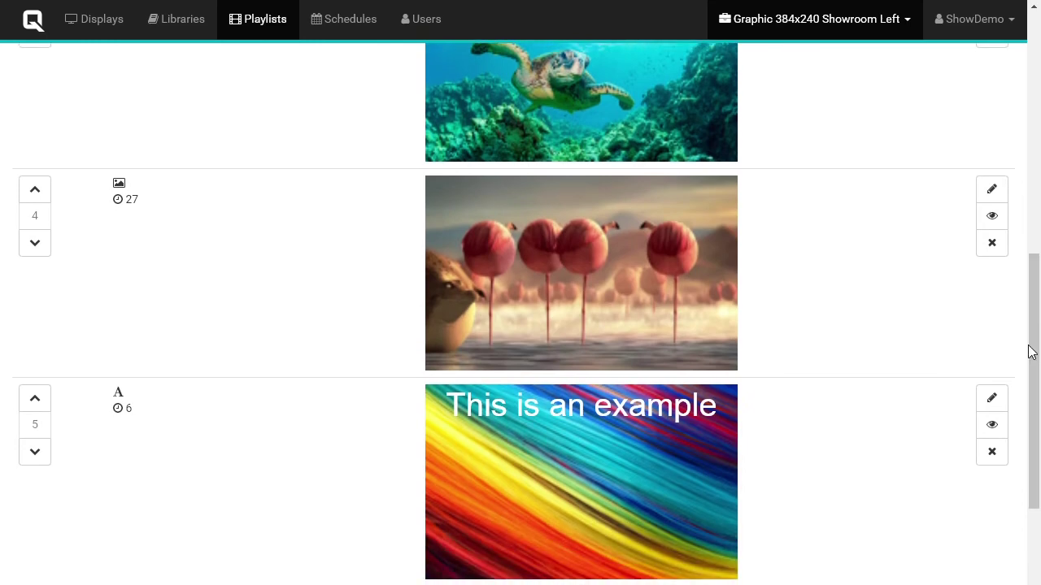
{"action": "left_click", "coordinate": [992, 400]}
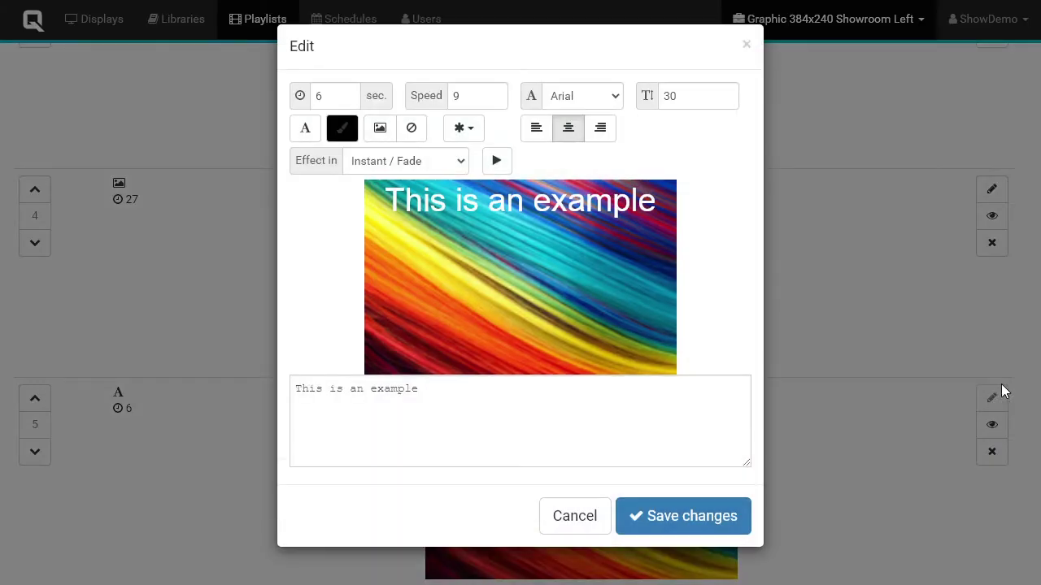
{"action": "left_click", "coordinate": [443, 392]}
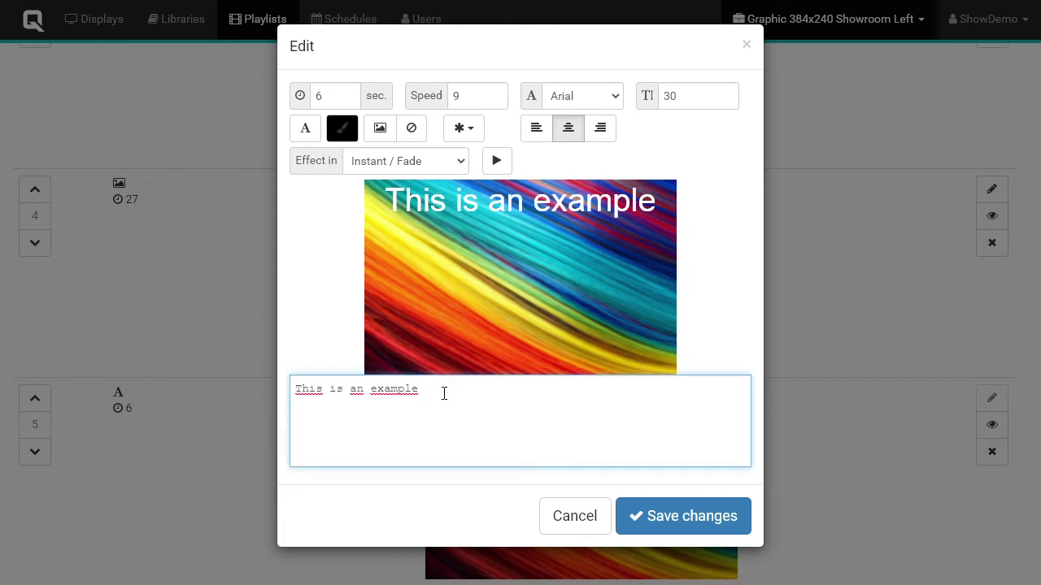
{"action": "key", "text": "Return"}
{"action": "type", "text": "Some more text"}
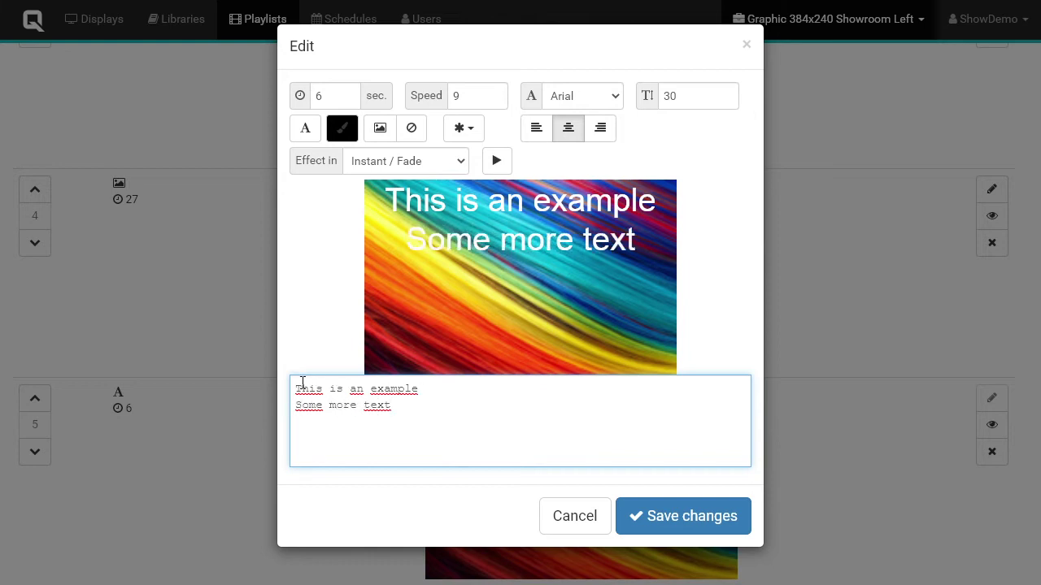
{"action": "key", "text": "ctrl+Home"}
{"action": "key", "text": "Return"}
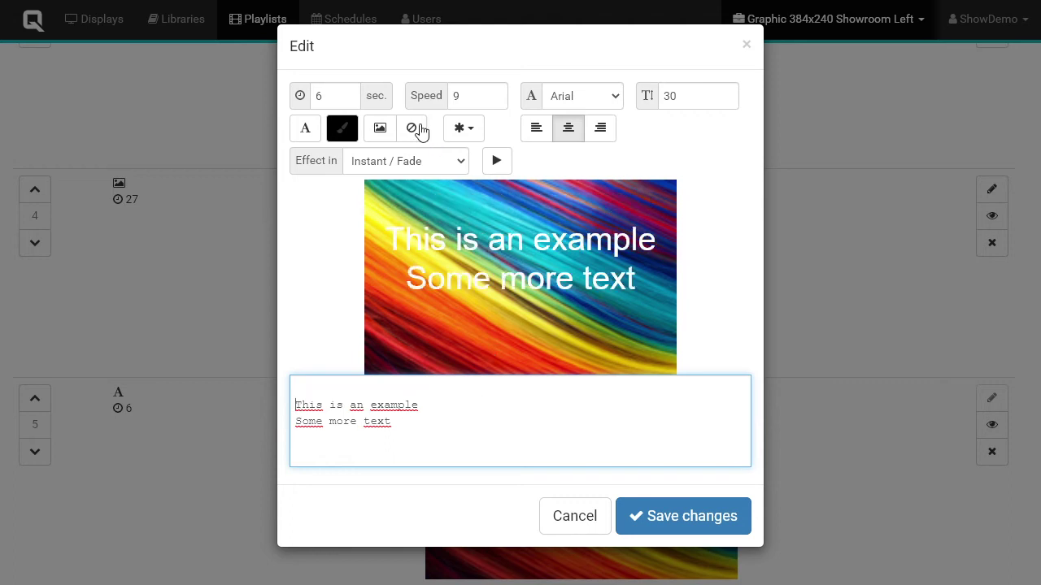
{"action": "left_click", "coordinate": [350, 94]}
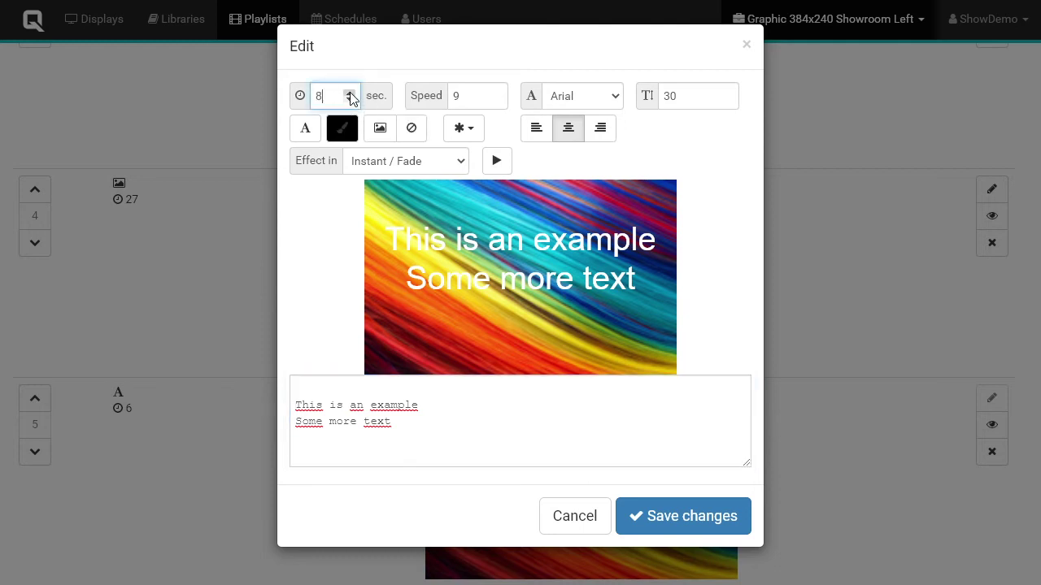
{"action": "left_click", "coordinate": [349, 95]}
- Try lower speed values for the text page and return the speed to 9
{"action": "left_click", "coordinate": [498, 104]}
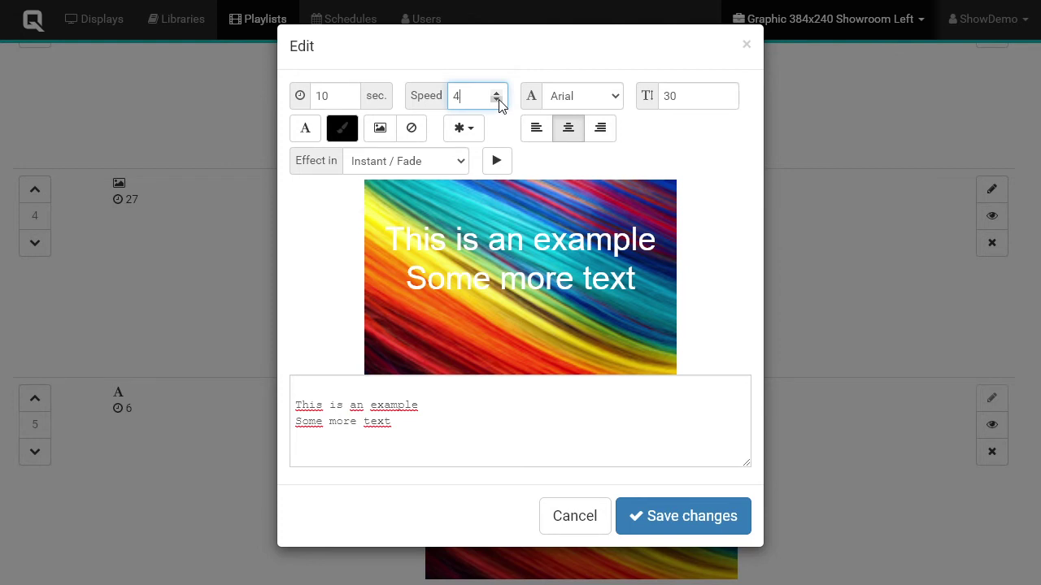
{"action": "left_click", "coordinate": [498, 103]}
{"action": "left_click", "coordinate": [497, 96]}
{"action": "left_click", "coordinate": [497, 96]}
{"action": "left_click", "coordinate": [497, 96]}
{"action": "left_click", "coordinate": [496, 95]}
{"action": "left_click", "coordinate": [497, 96]}
{"action": "left_click", "coordinate": [497, 96]}
{"action": "double_click", "coordinate": [497, 96]}
- Change the page text's font to Calibri and its size to 36
{"action": "left_click", "coordinate": [575, 105]}
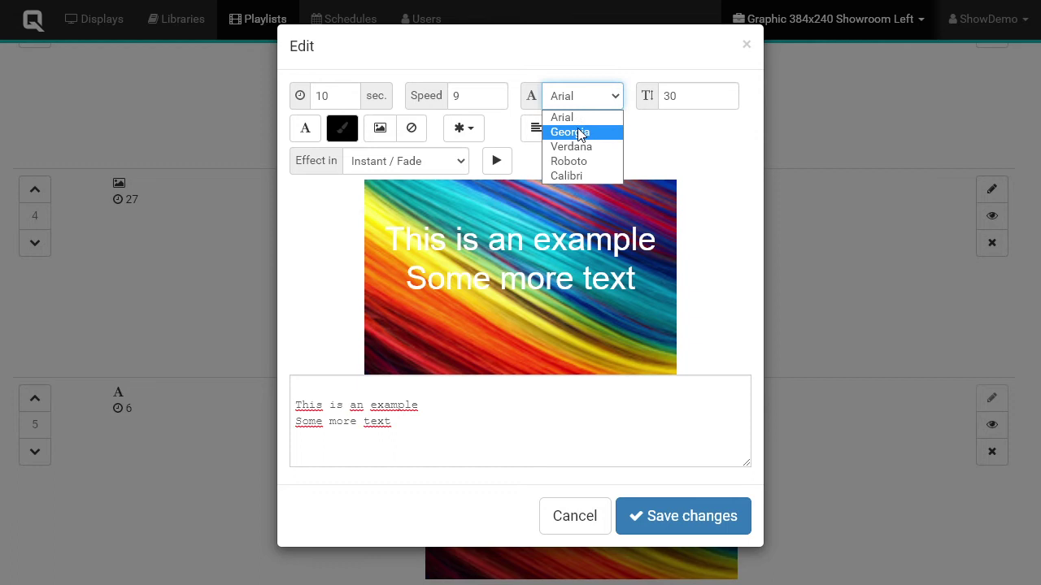
{"action": "left_click", "coordinate": [583, 175]}
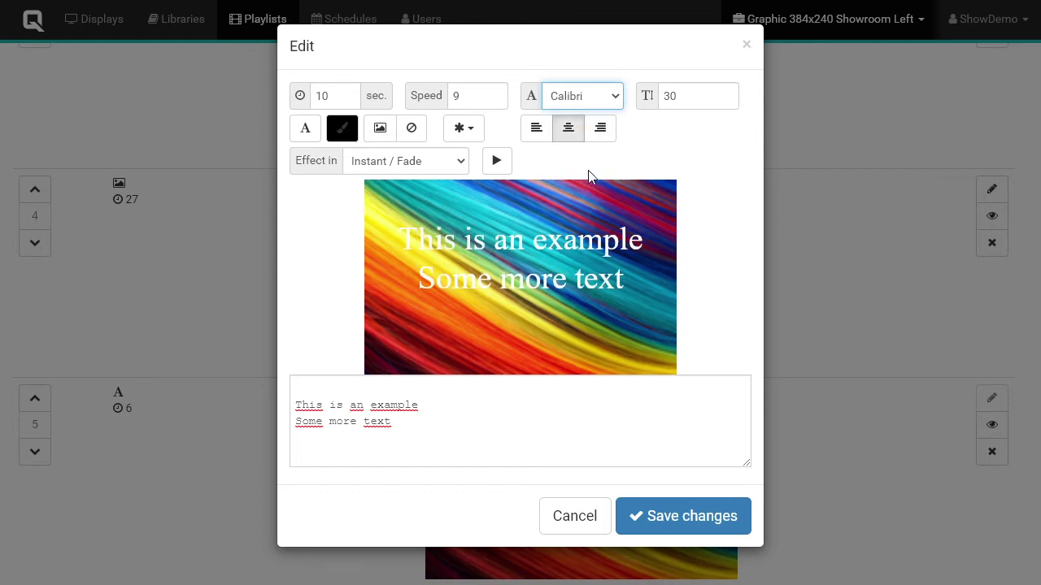
{"action": "left_click", "coordinate": [727, 92]}
{"action": "left_click", "coordinate": [727, 93]}
{"action": "left_click", "coordinate": [727, 92]}
{"action": "left_click", "coordinate": [727, 92]}
{"action": "left_click", "coordinate": [726, 93]}
{"action": "left_click", "coordinate": [727, 93]}
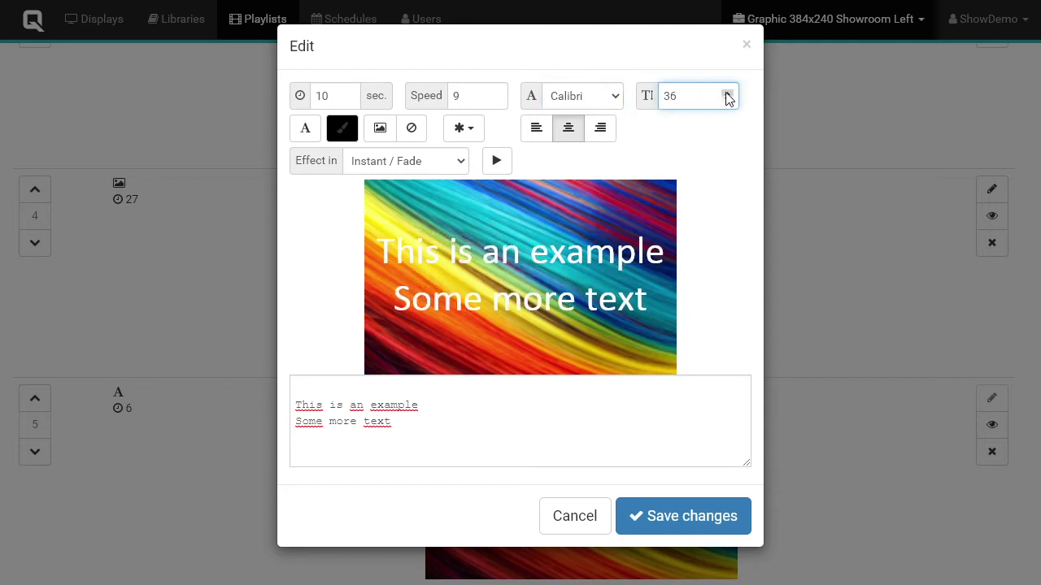
- Try smaller font sizes for the page text and return the size to 36
{"action": "left_click", "coordinate": [727, 101]}
{"action": "left_click", "coordinate": [727, 101]}
{"action": "left_click", "coordinate": [727, 102]}
{"action": "left_click", "coordinate": [727, 103]}
{"action": "double_click", "coordinate": [727, 103]}
{"action": "double_click", "coordinate": [727, 102]}
{"action": "double_click", "coordinate": [726, 102]}
{"action": "left_click", "coordinate": [727, 102]}
{"action": "double_click", "coordinate": [727, 102]}
{"action": "double_click", "coordinate": [727, 93]}
{"action": "double_click", "coordinate": [727, 93]}
{"action": "double_click", "coordinate": [727, 93]}
{"action": "double_click", "coordinate": [727, 93]}
{"action": "double_click", "coordinate": [727, 92]}
{"action": "left_click", "coordinate": [727, 93]}
{"action": "left_click", "coordinate": [727, 93]}
- Review the text colours and background images, keep the colors-3 background, and save the fifth item's changes
{"action": "left_click", "coordinate": [313, 131]}
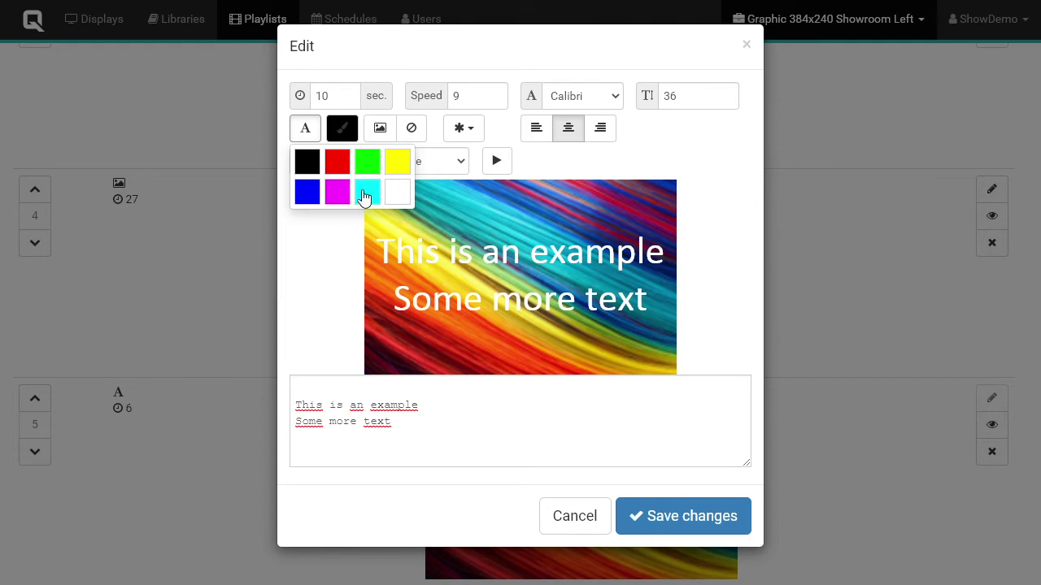
{"action": "left_click", "coordinate": [305, 134]}
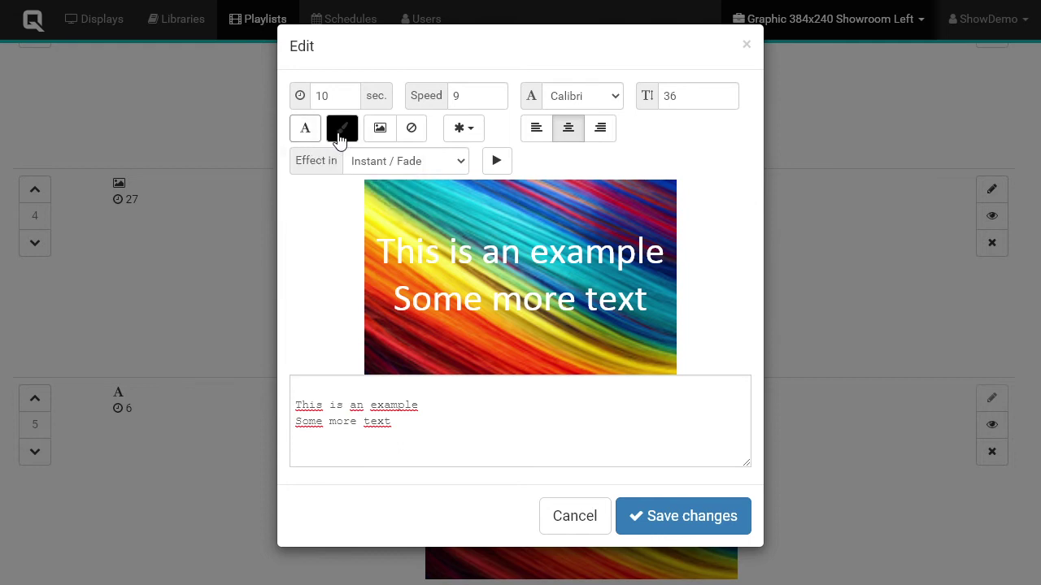
{"action": "left_click", "coordinate": [390, 132]}
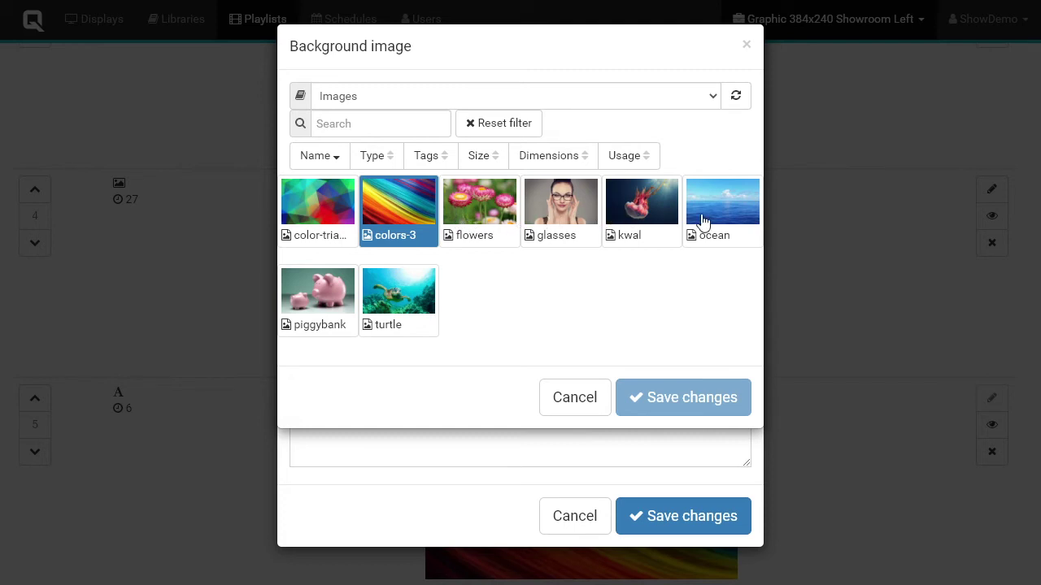
{"action": "left_click", "coordinate": [713, 221]}
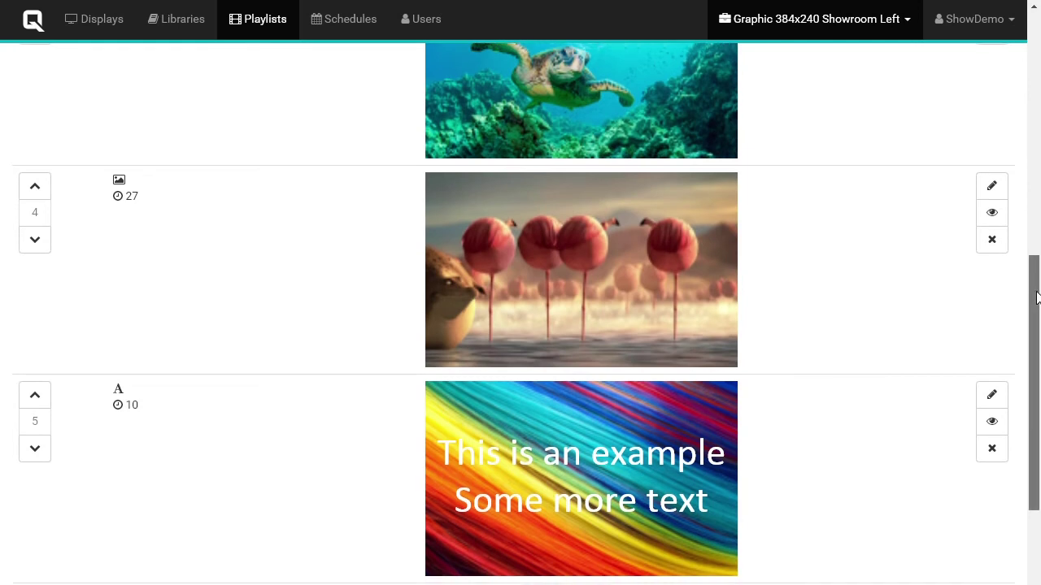
- Extend the scrolling text of the seventh item to "This is a longer text that doesn't fit in the display"
{"action": "left_click_drag", "start_coordinate": [1036, 298], "coordinate": [1033, 436]}
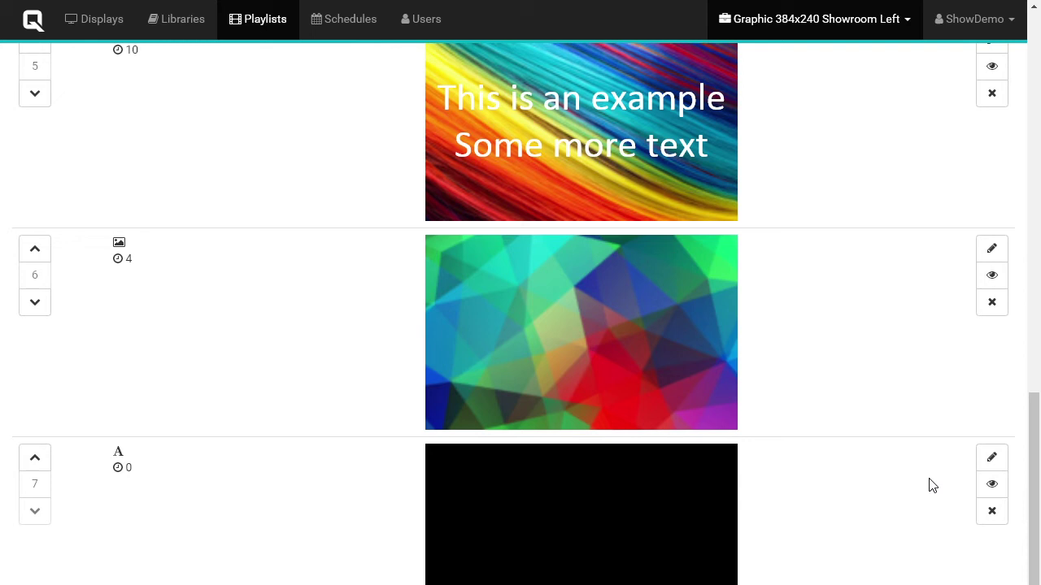
{"action": "left_click", "coordinate": [986, 460]}
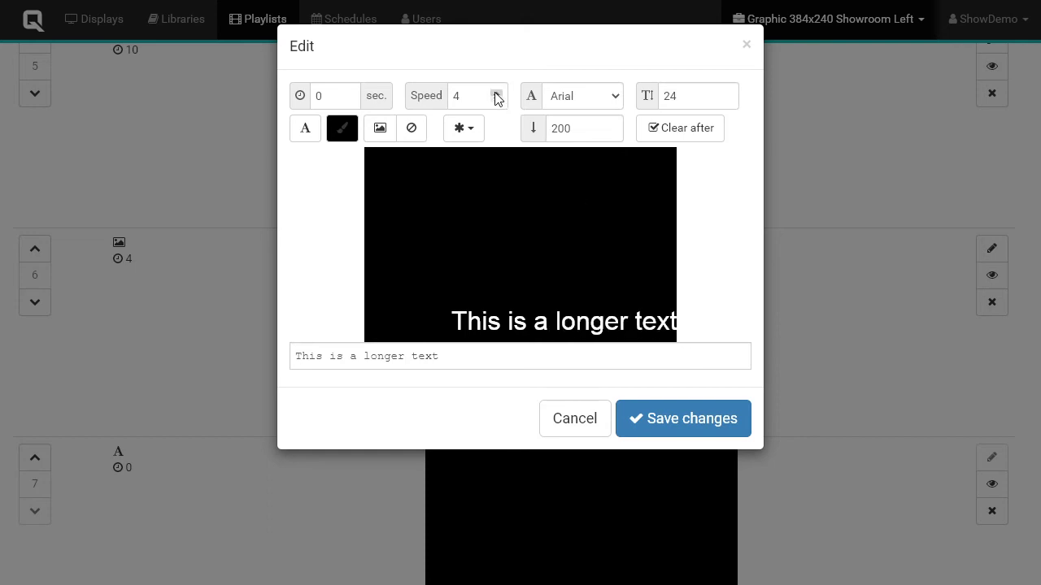
{"action": "left_click", "coordinate": [448, 356]}
{"action": "type", "text": "that doesn't fit "}
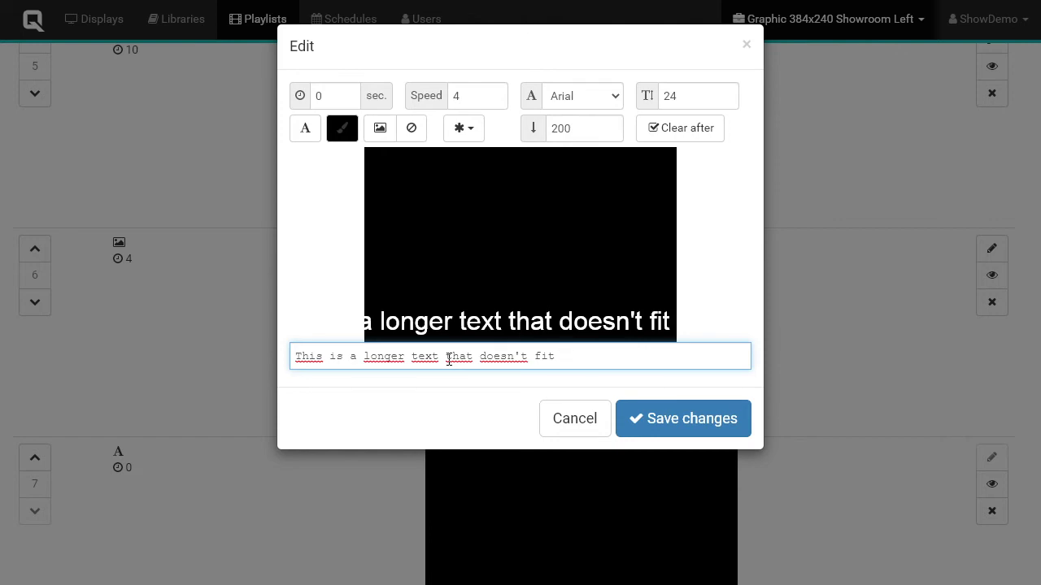
{"action": "type", "text": "in the "}
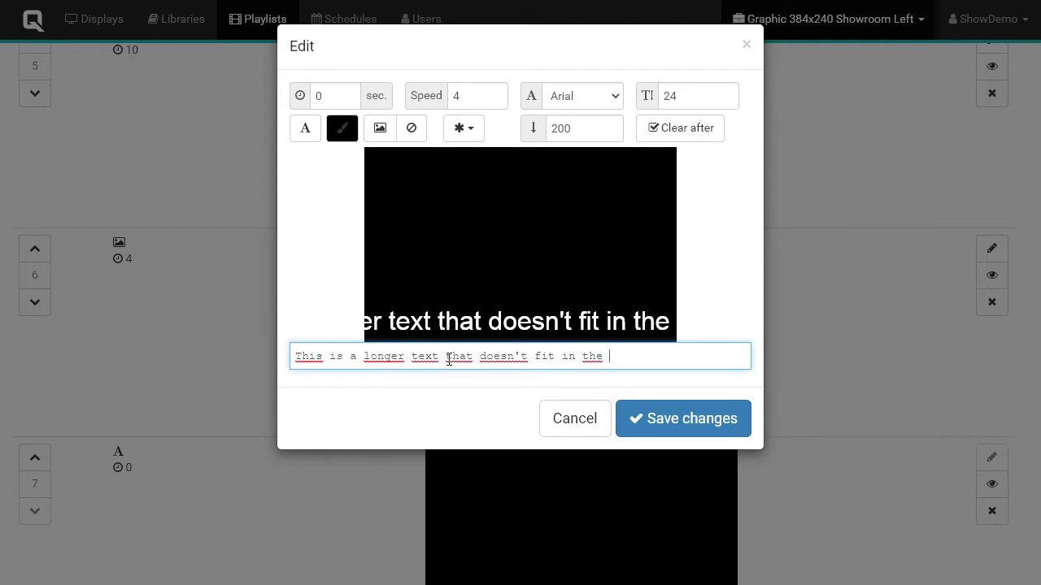
{"action": "type", "text": "display"}
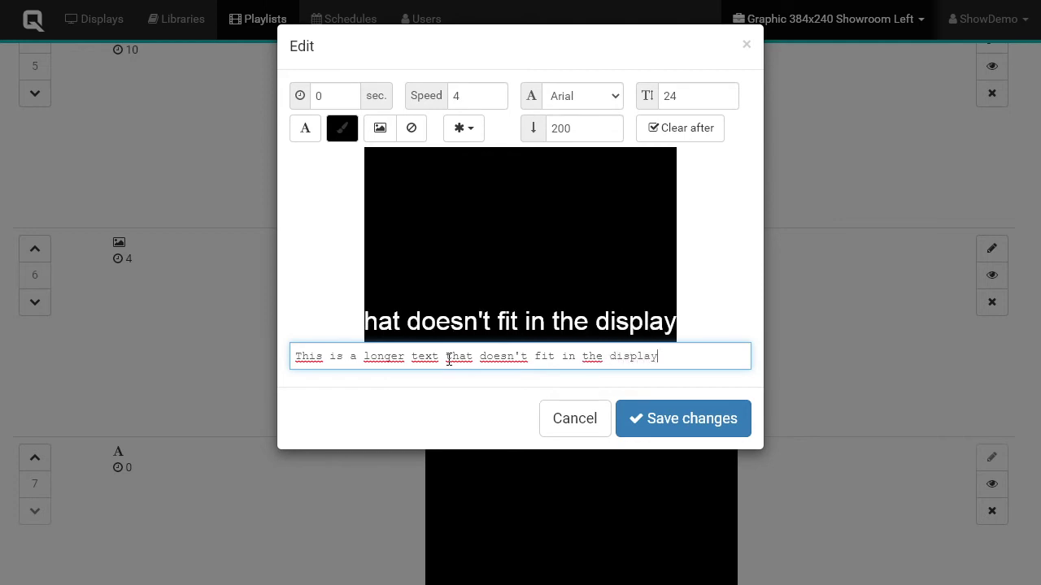
- End the scrolling text with a period, set its vertical position to 103, and save the seventh item's changes
{"action": "type", "text": "."}
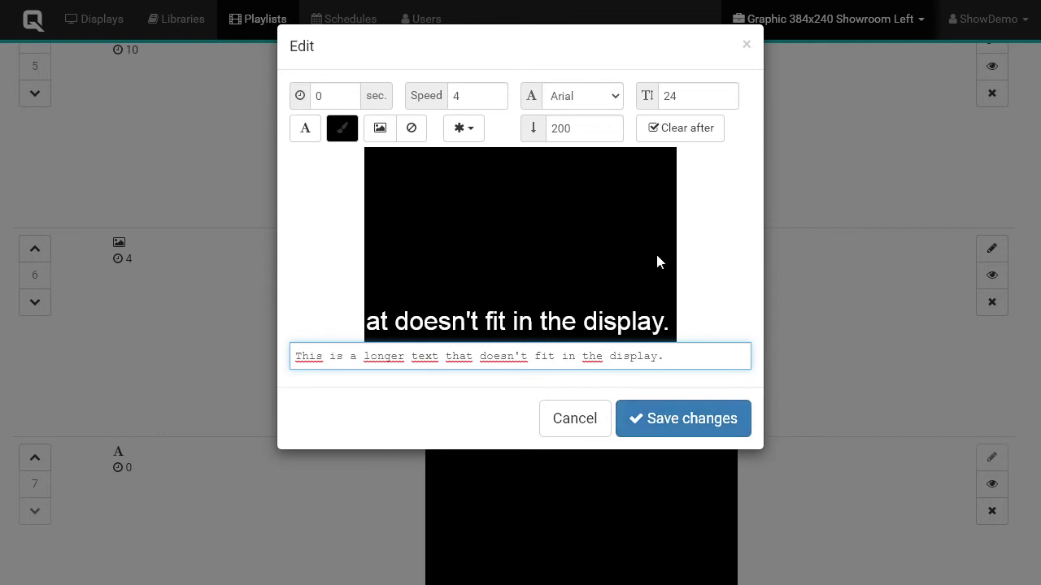
{"action": "left_click", "coordinate": [496, 92]}
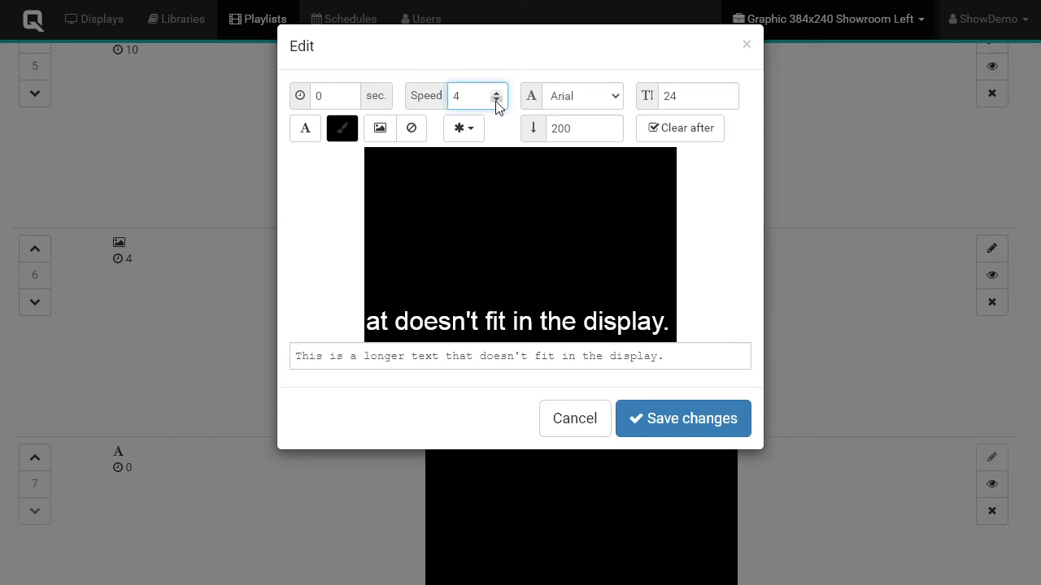
{"action": "left_click", "coordinate": [557, 105]}
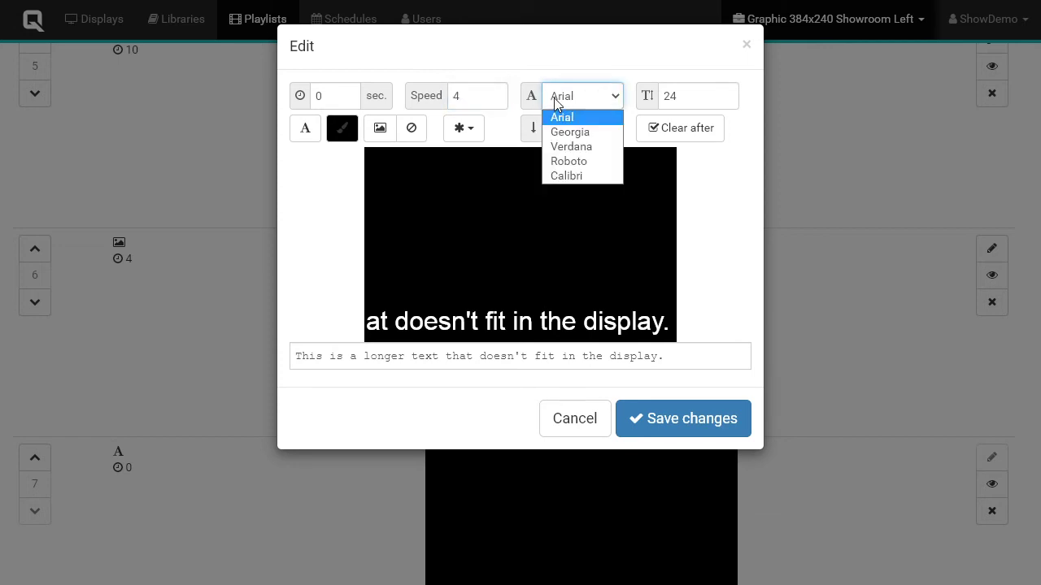
{"action": "left_click", "coordinate": [554, 97]}
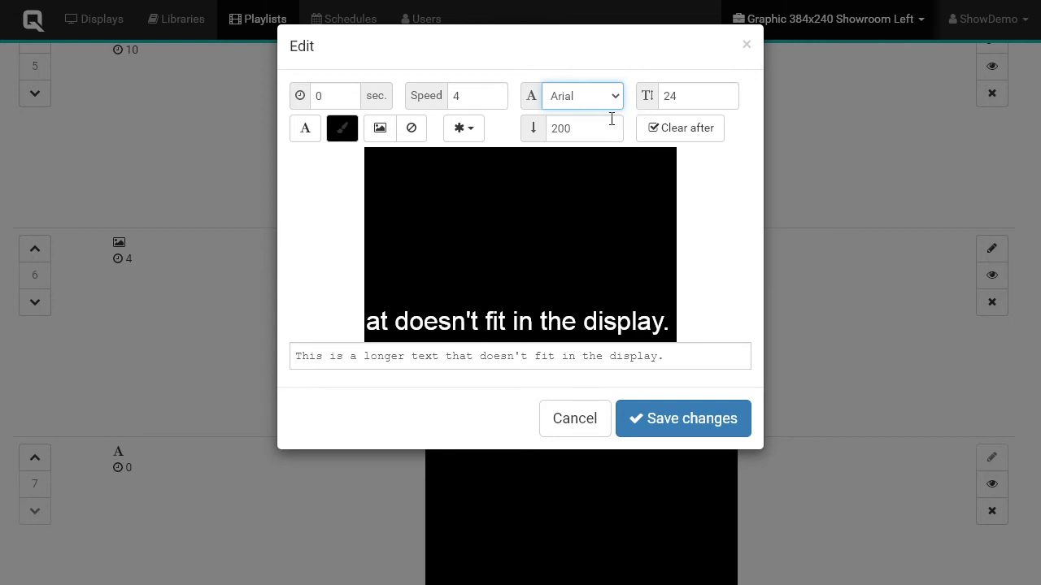
{"action": "left_click_drag", "start_coordinate": [611, 132], "coordinate": [612, 132]}
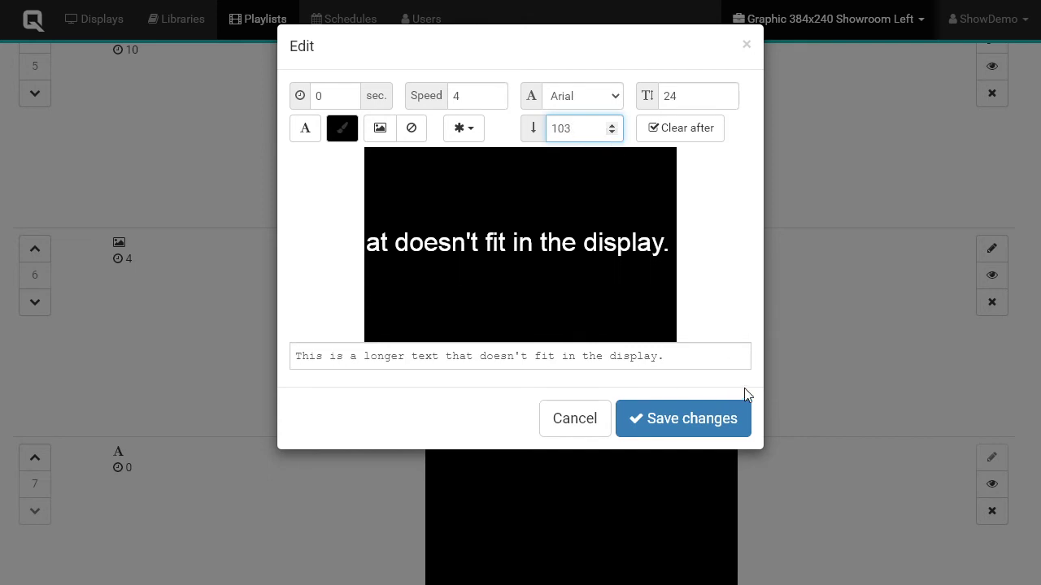
{"action": "left_click", "coordinate": [680, 424]}
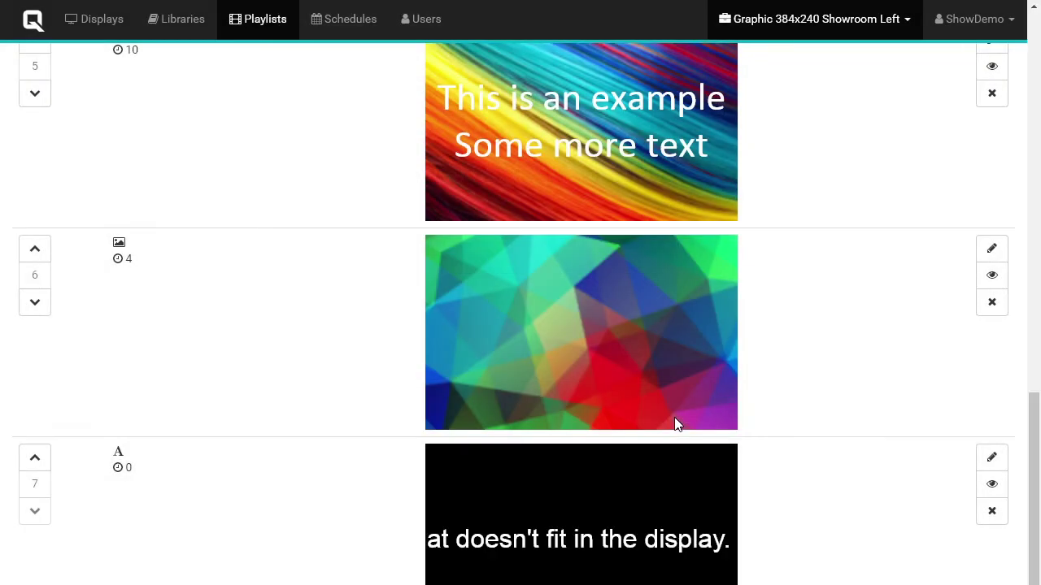
- Open the first playlist item for editing and examine its time and date codes and the other variables that can be inserted
{"action": "left_click_drag", "start_coordinate": [1035, 506], "coordinate": [1003, 133]}
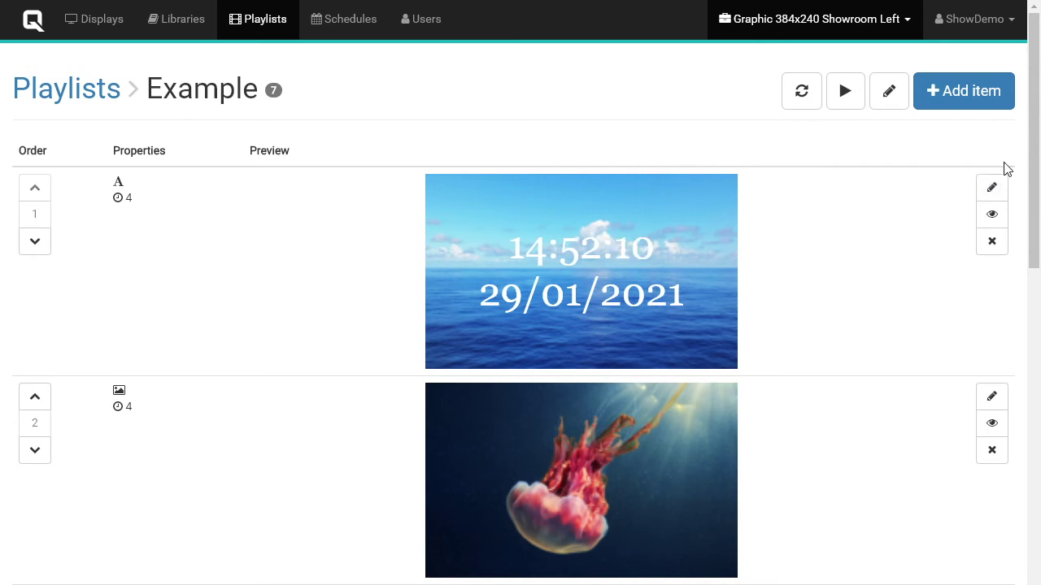
{"action": "left_click", "coordinate": [991, 187]}
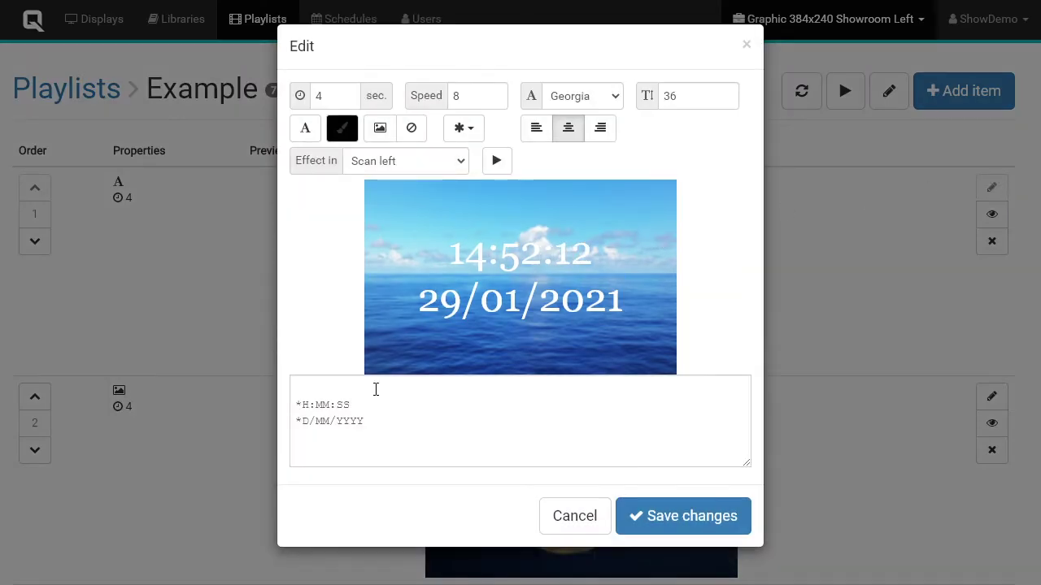
{"action": "left_click_drag", "start_coordinate": [349, 404], "coordinate": [291, 404]}
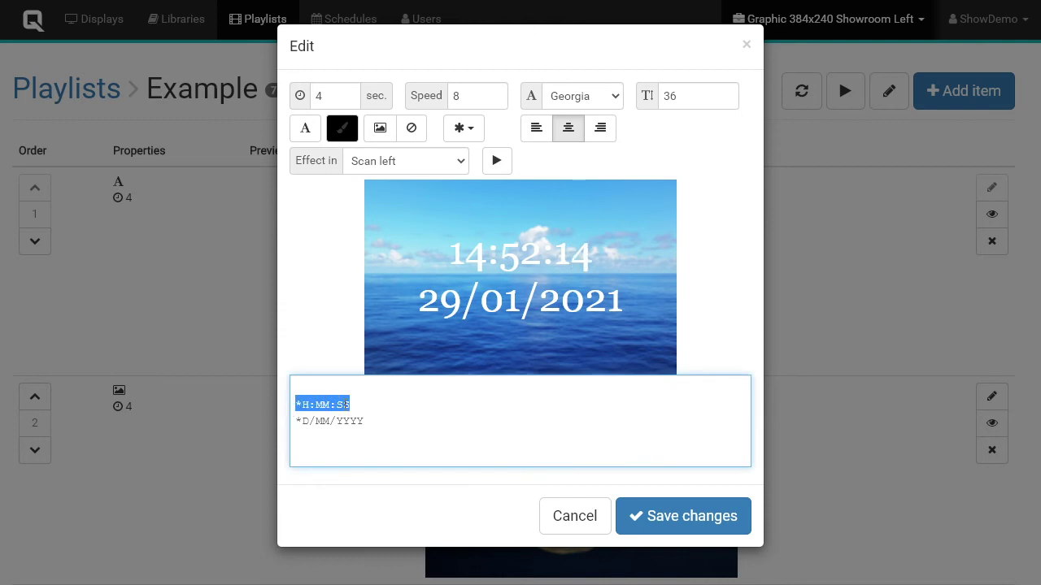
{"action": "left_click_drag", "start_coordinate": [364, 420], "coordinate": [291, 423]}
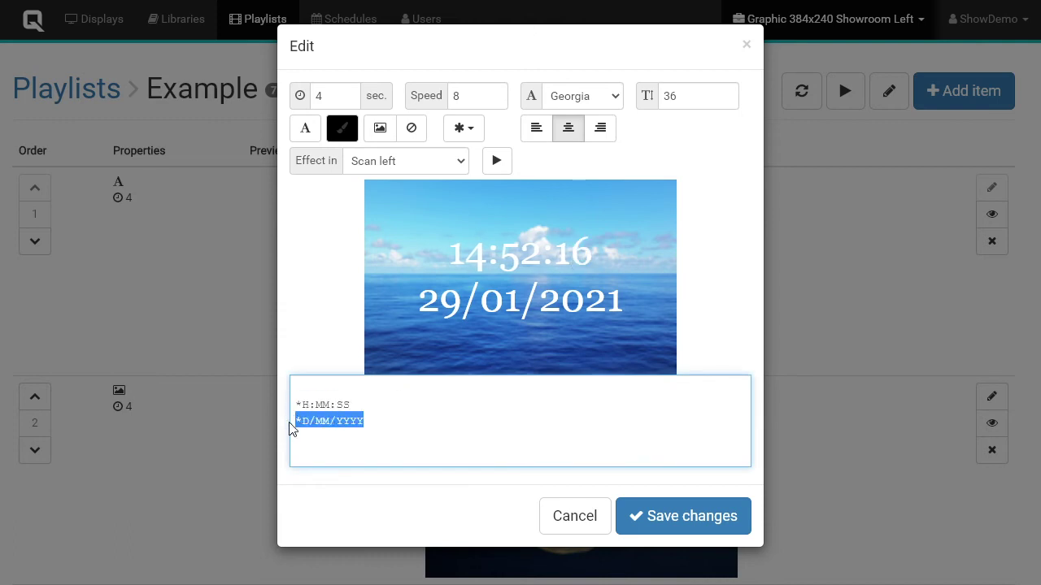
{"action": "left_click", "coordinate": [388, 418]}
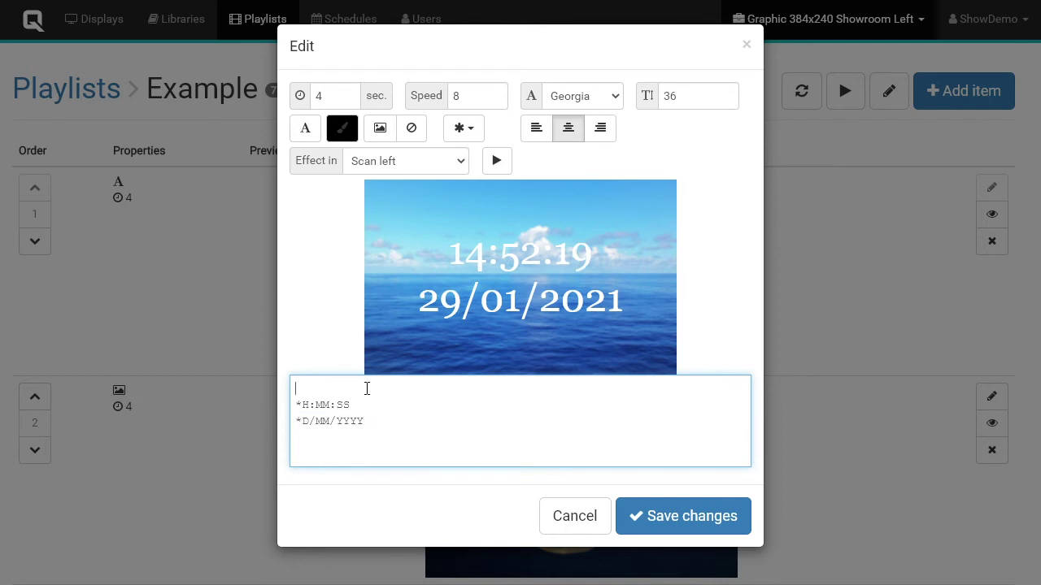
{"action": "left_click", "coordinate": [477, 134]}
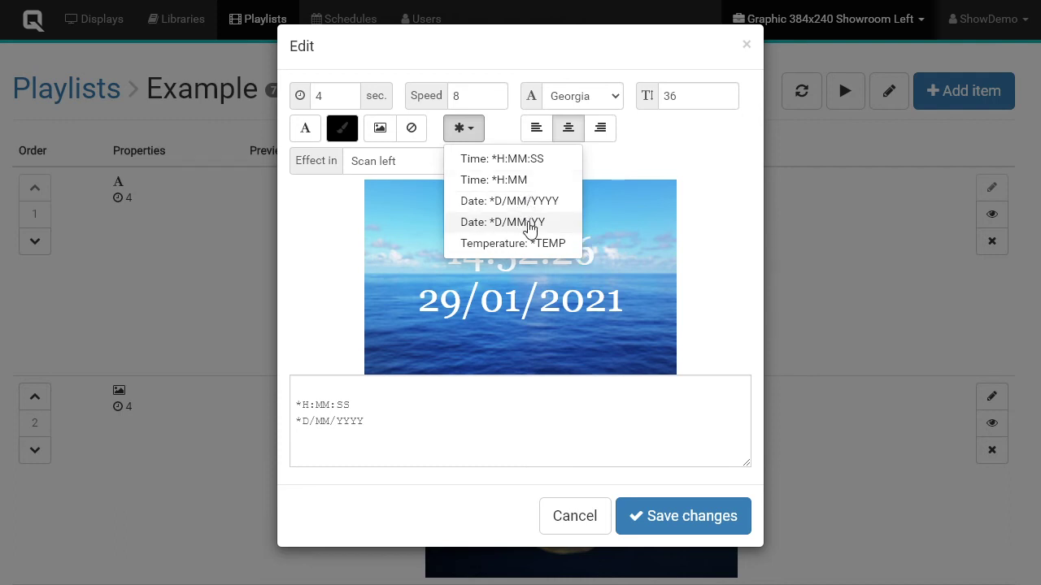
{"action": "left_click", "coordinate": [719, 180]}
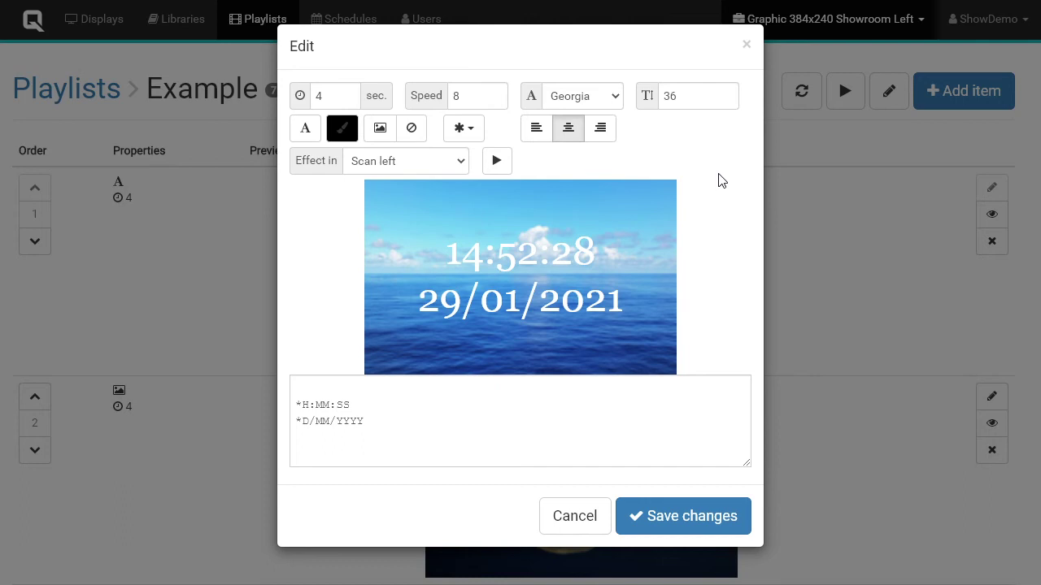
- Try right and left alignment for the time and date text, return it to centred, and save the first item
{"action": "left_click", "coordinate": [607, 136]}
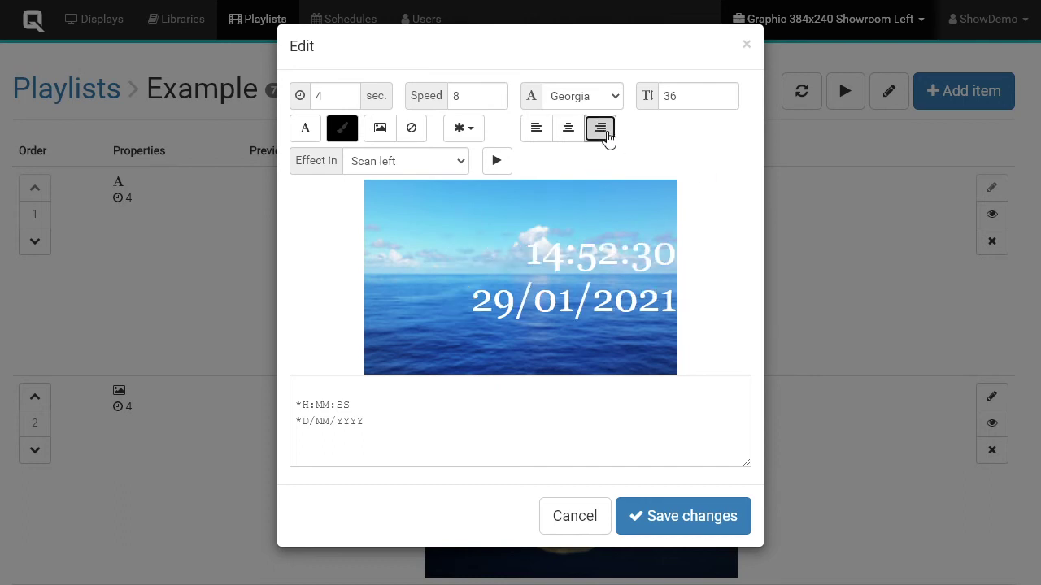
{"action": "left_click", "coordinate": [539, 132]}
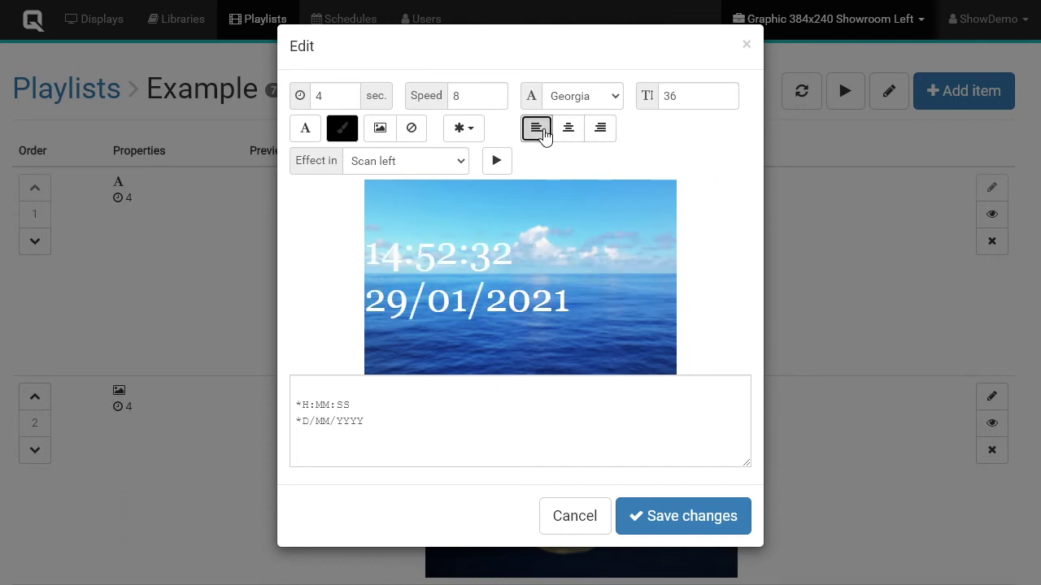
{"action": "left_click", "coordinate": [569, 134]}
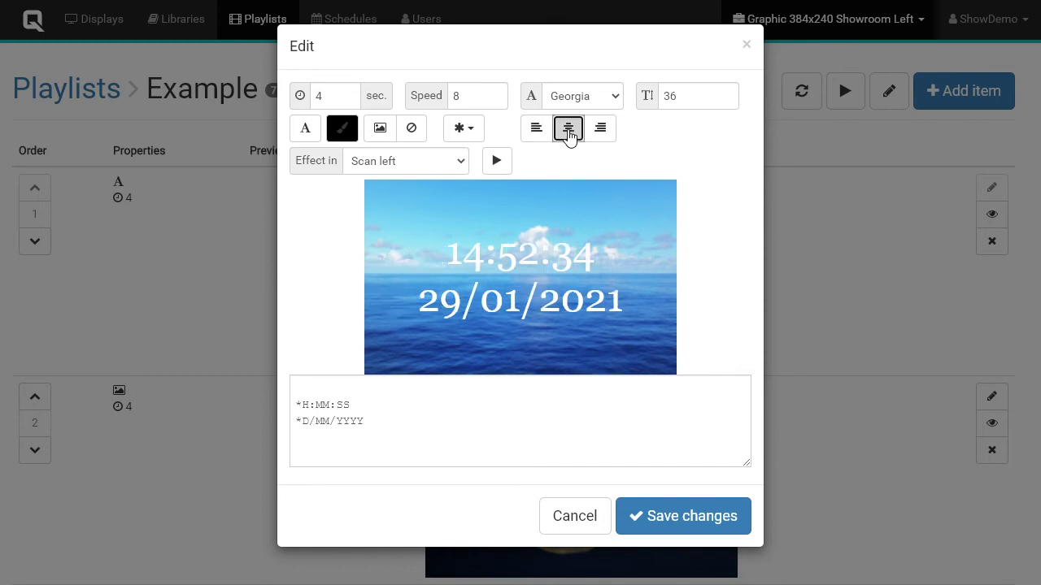
{"action": "left_click", "coordinate": [699, 520]}
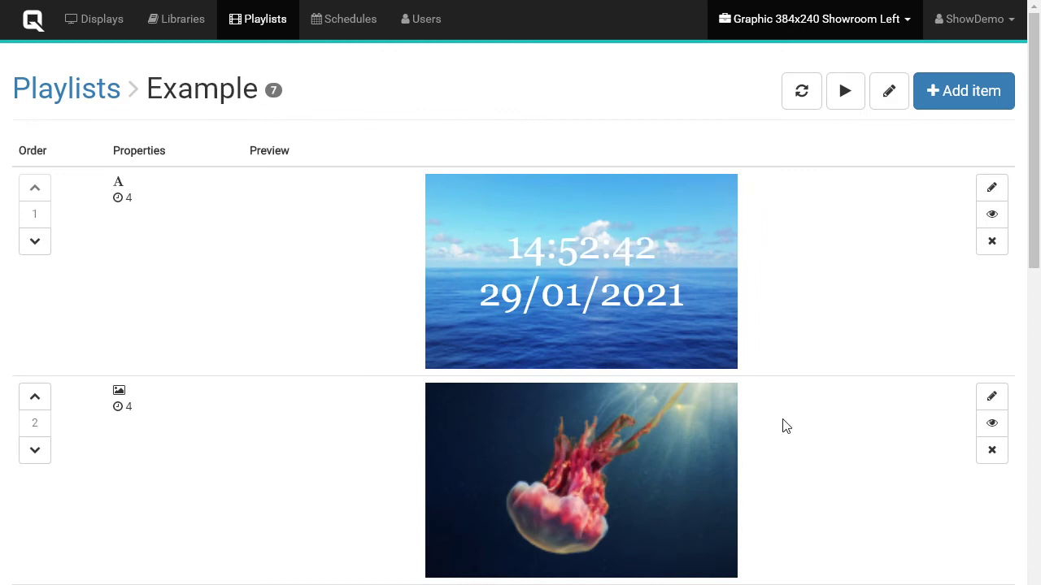
- Play the Example playlist in the playback simulation, then close the simulation
{"action": "left_click", "coordinate": [846, 91]}
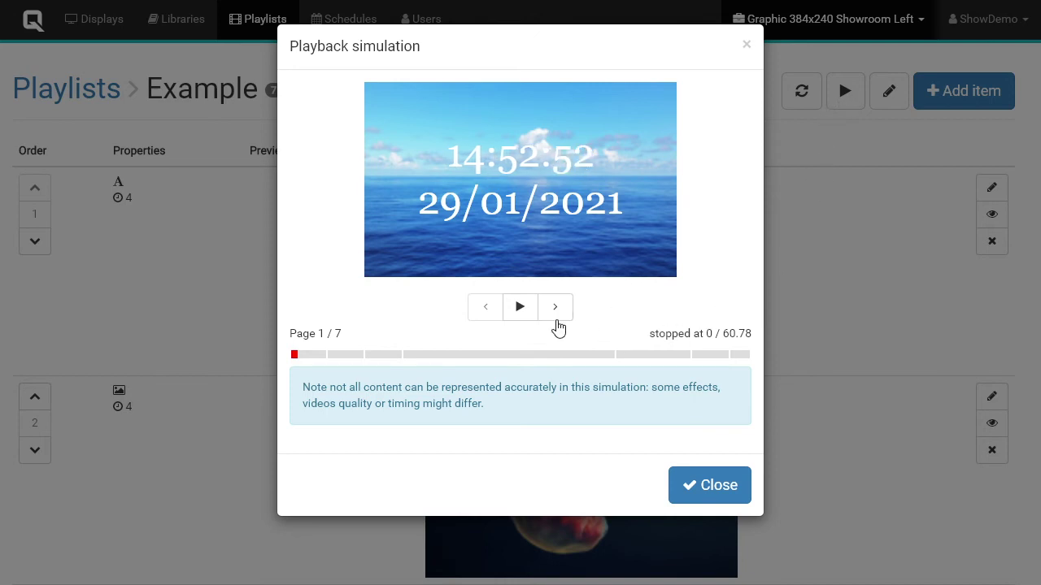
{"action": "left_click", "coordinate": [520, 307]}
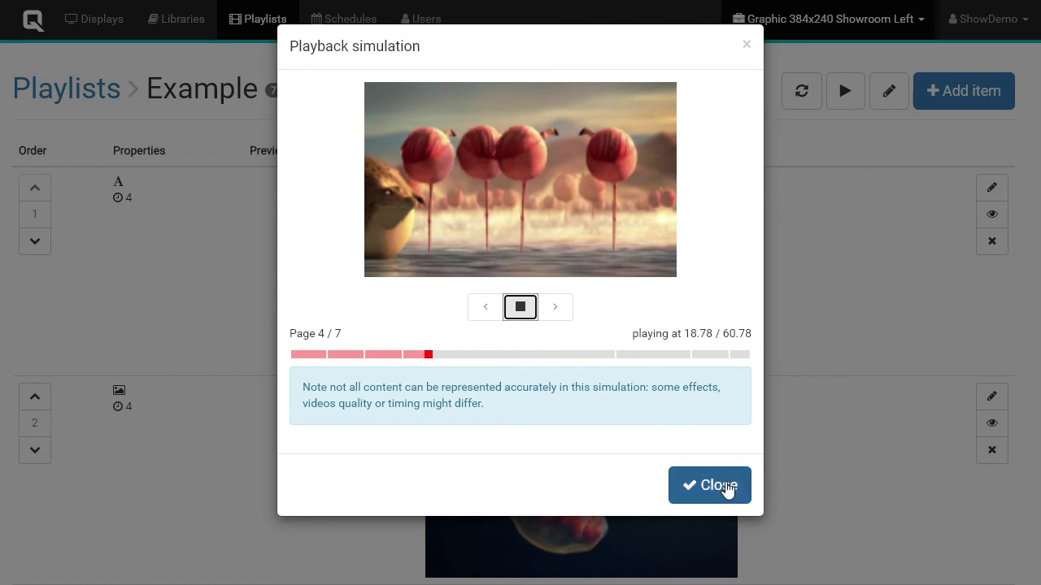
{"action": "left_click", "coordinate": [726, 487]}
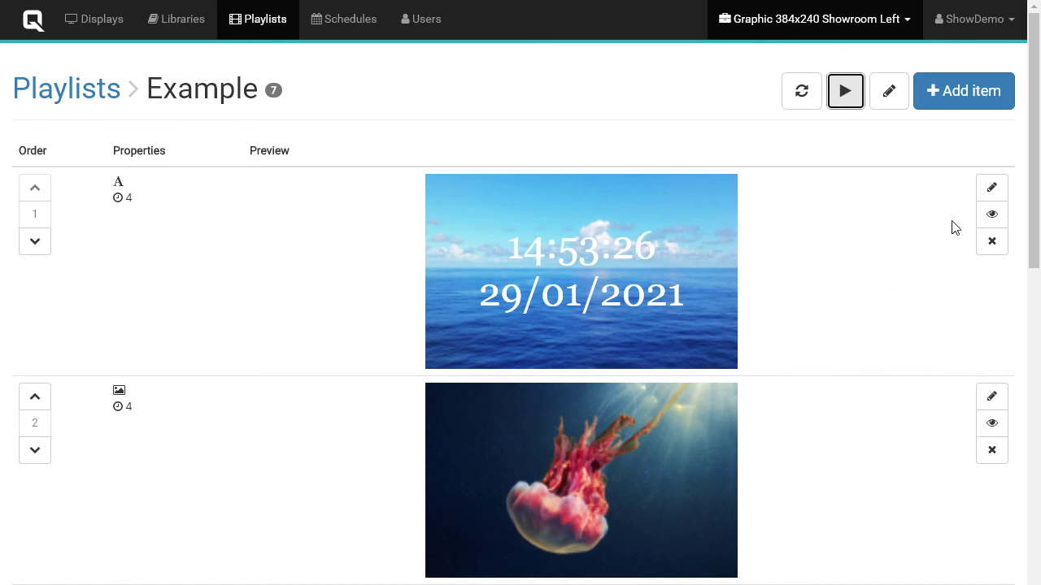
- Open the first item for editing, set its entry effect to Scan right, and preview the effect
{"action": "left_click", "coordinate": [986, 198]}
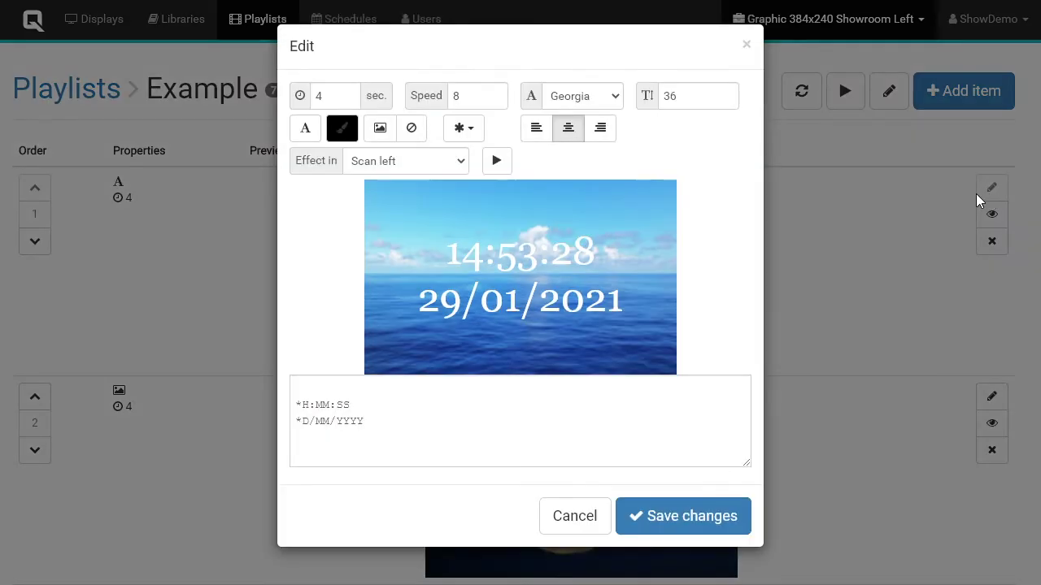
{"action": "left_click", "coordinate": [437, 163]}
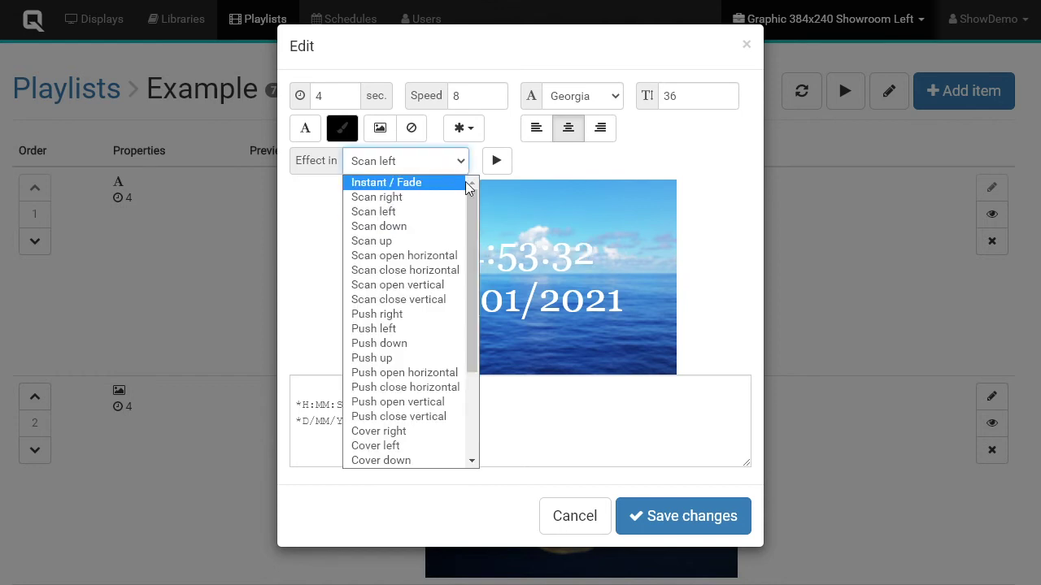
{"action": "mouse_move", "coordinate": [472, 197]}
{"action": "left_mouse_down"}
{"action": "mouse_move", "coordinate": [491, 296]}
{"action": "mouse_move", "coordinate": [478, 268]}
{"action": "mouse_move", "coordinate": [473, 186]}
{"action": "left_mouse_up"}
{"action": "left_click", "coordinate": [426, 198]}
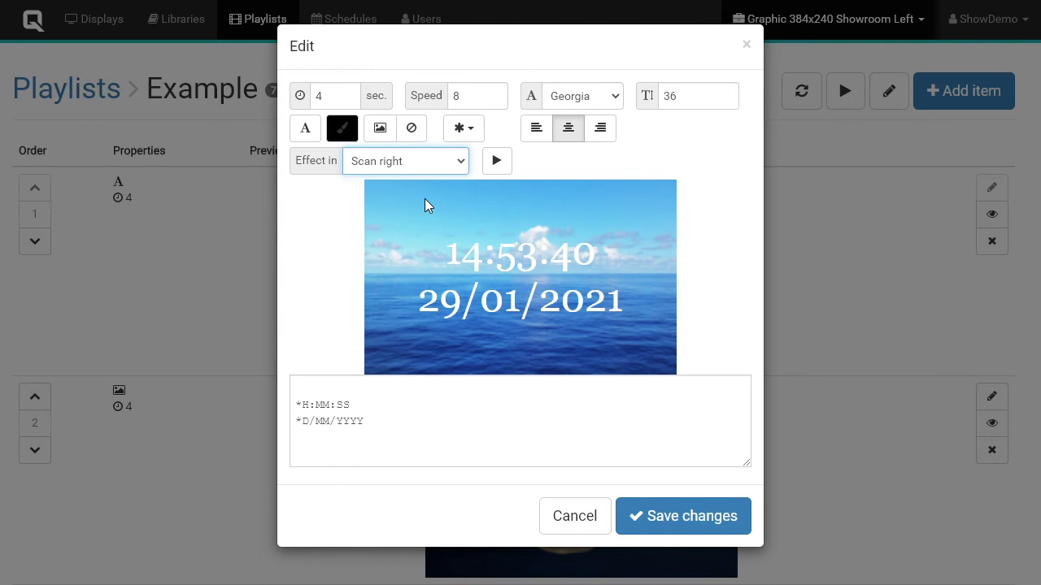
{"action": "left_click", "coordinate": [496, 161]}
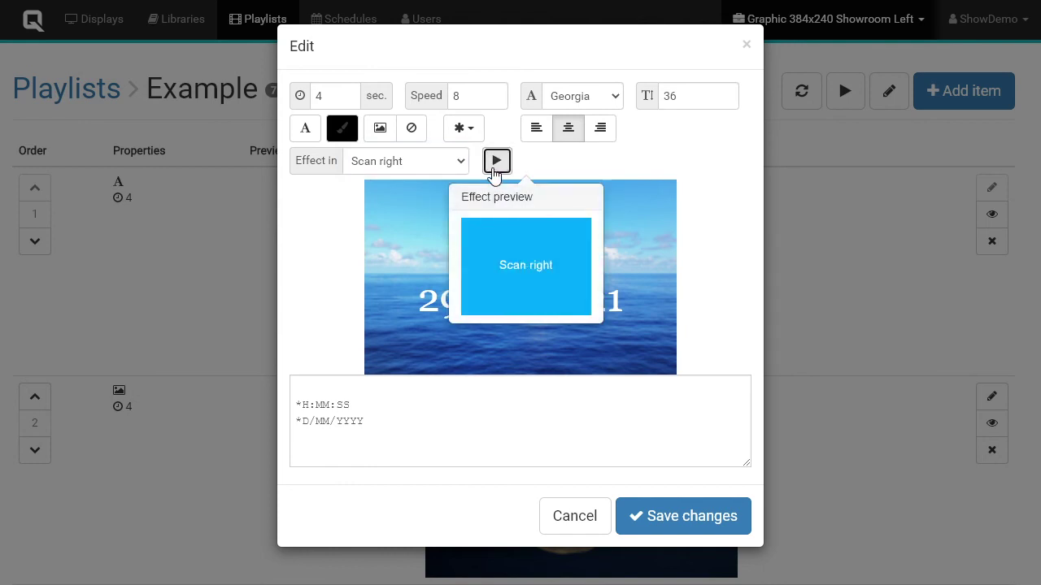
{"action": "left_click", "coordinate": [496, 161]}
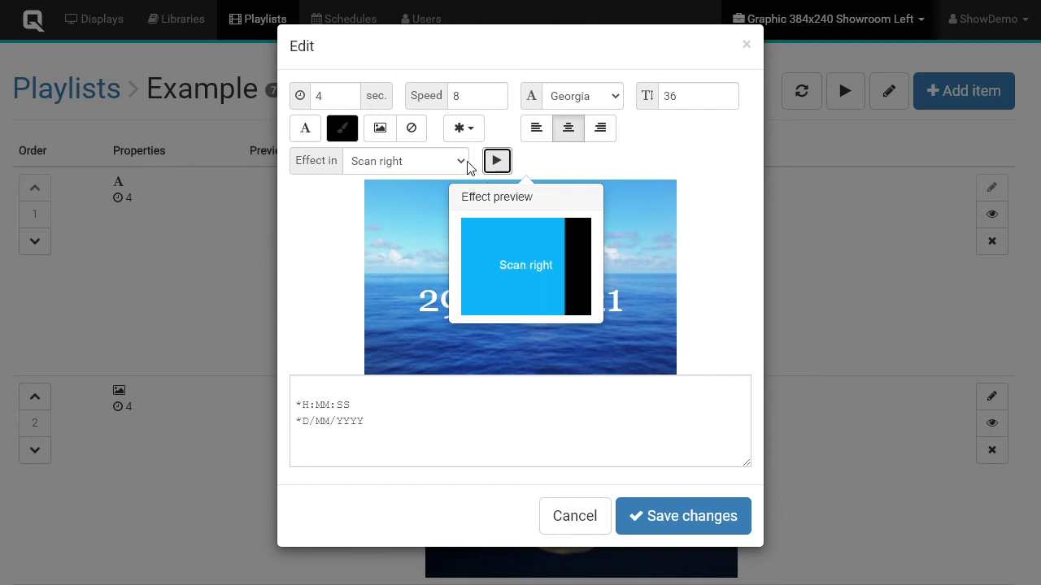
- Try the Push up entry effect on the first item and preview it
{"action": "left_click", "coordinate": [460, 163]}
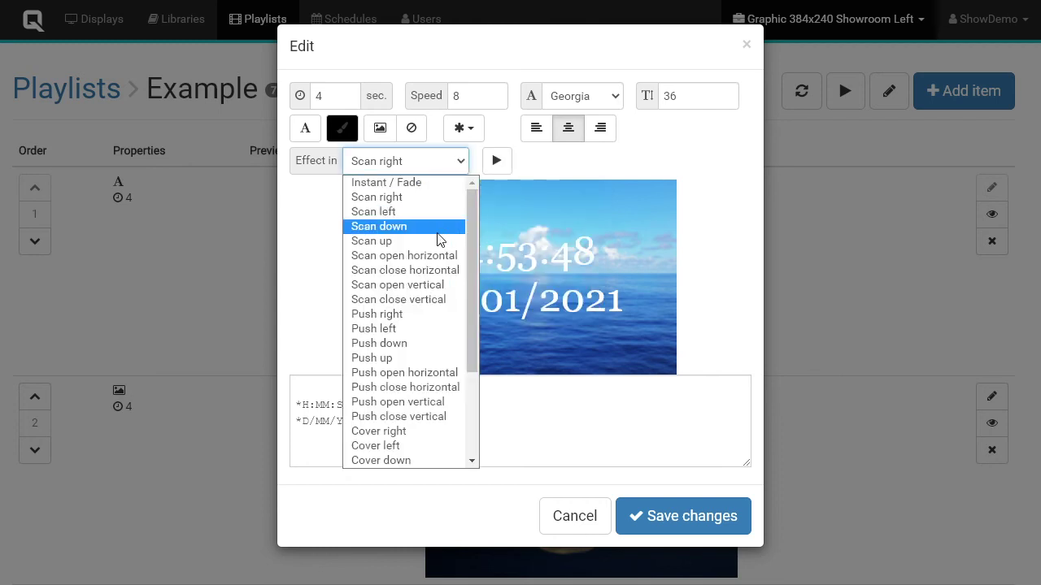
{"action": "left_click", "coordinate": [418, 357]}
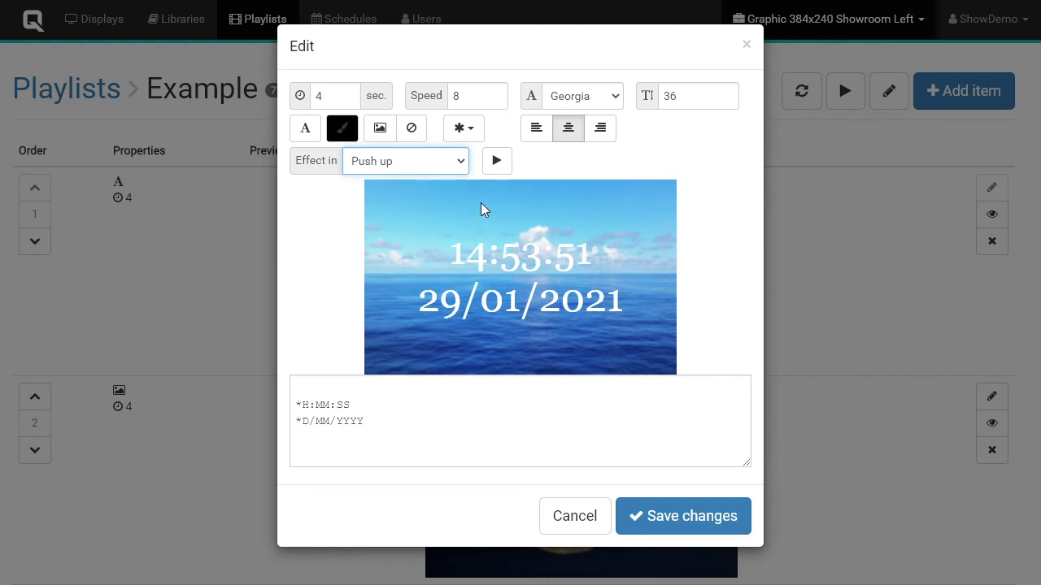
{"action": "left_click", "coordinate": [495, 162]}
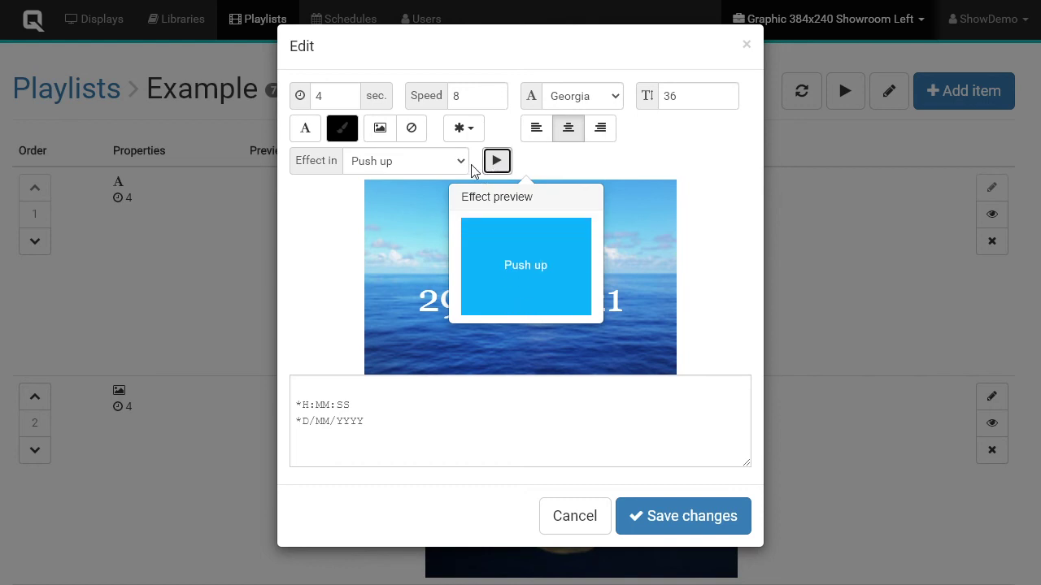
- Set the first item's entry effect to Box in, preview it, and save the changes
{"action": "left_click", "coordinate": [461, 162]}
{"action": "scroll", "coordinate": [448, 301], "scroll_direction": "down", "scroll_amount": 3}
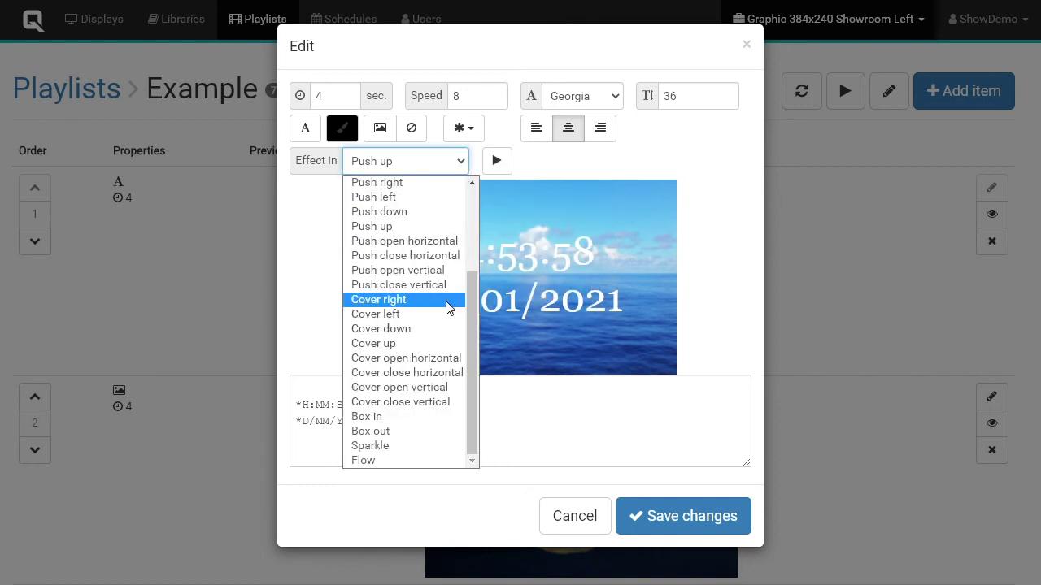
{"action": "left_click", "coordinate": [410, 415]}
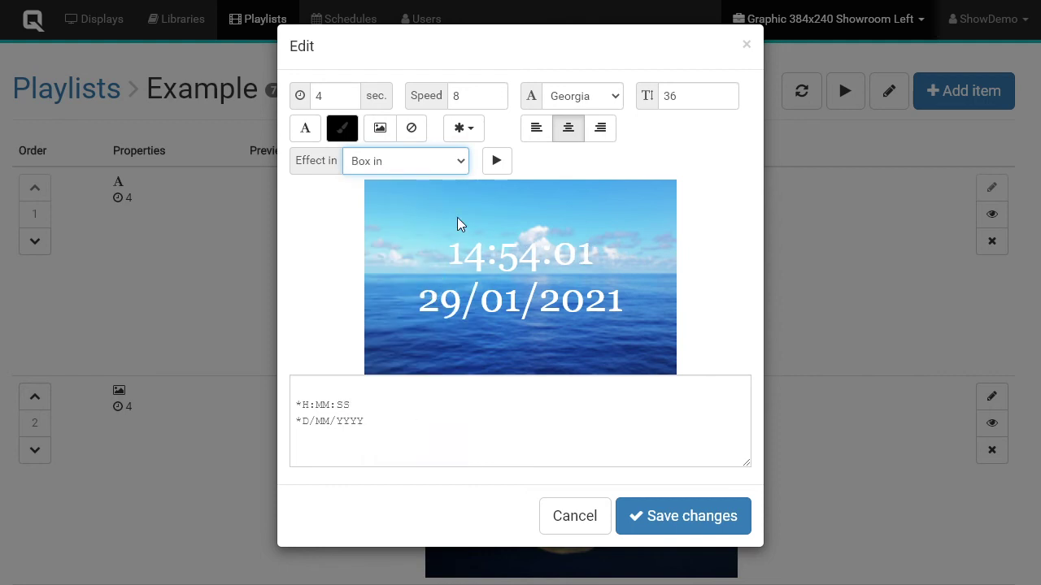
{"action": "left_click", "coordinate": [496, 161]}
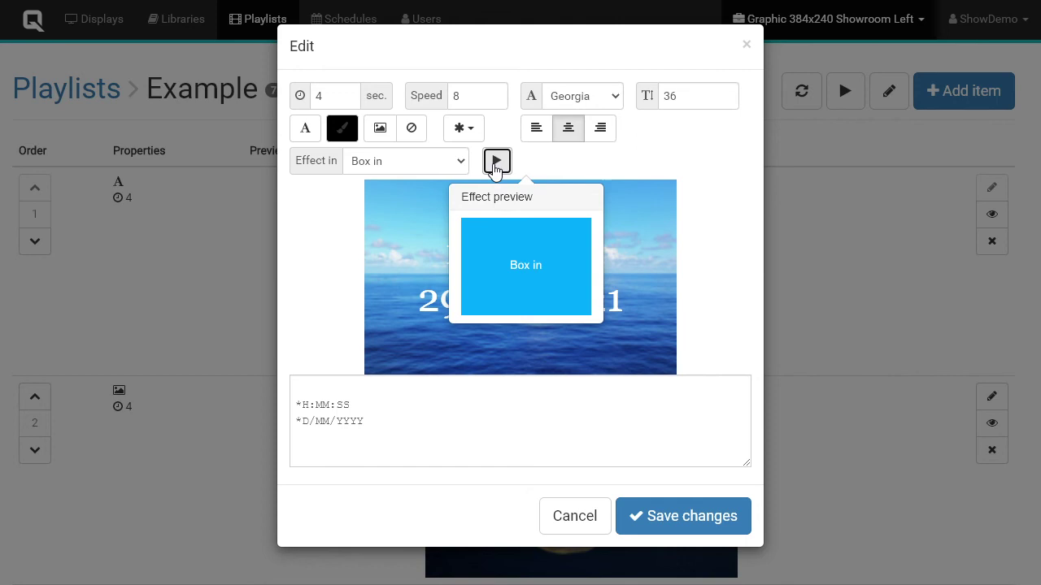
{"action": "left_click", "coordinate": [496, 163]}
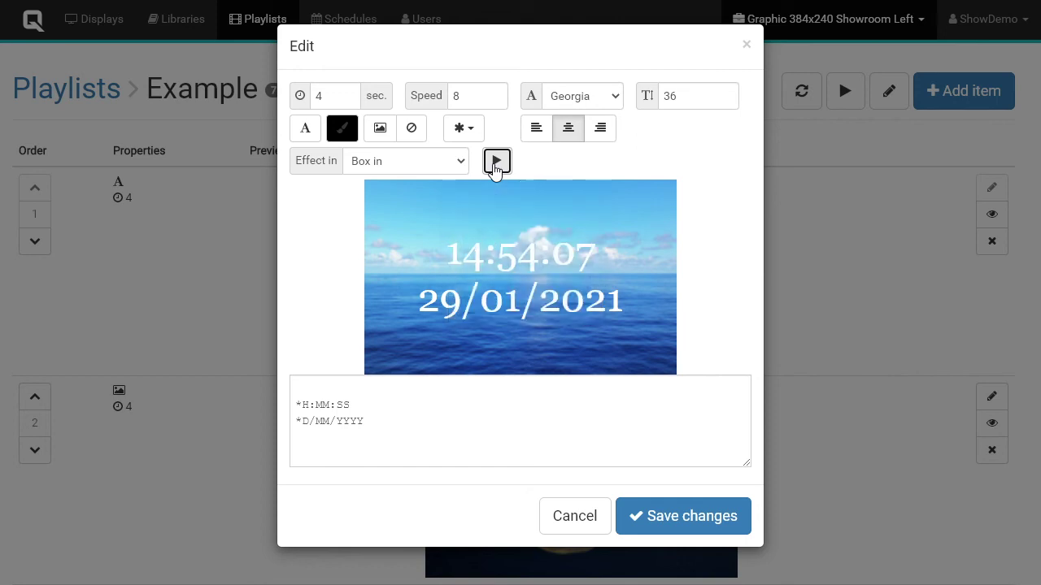
{"action": "left_click", "coordinate": [682, 527]}
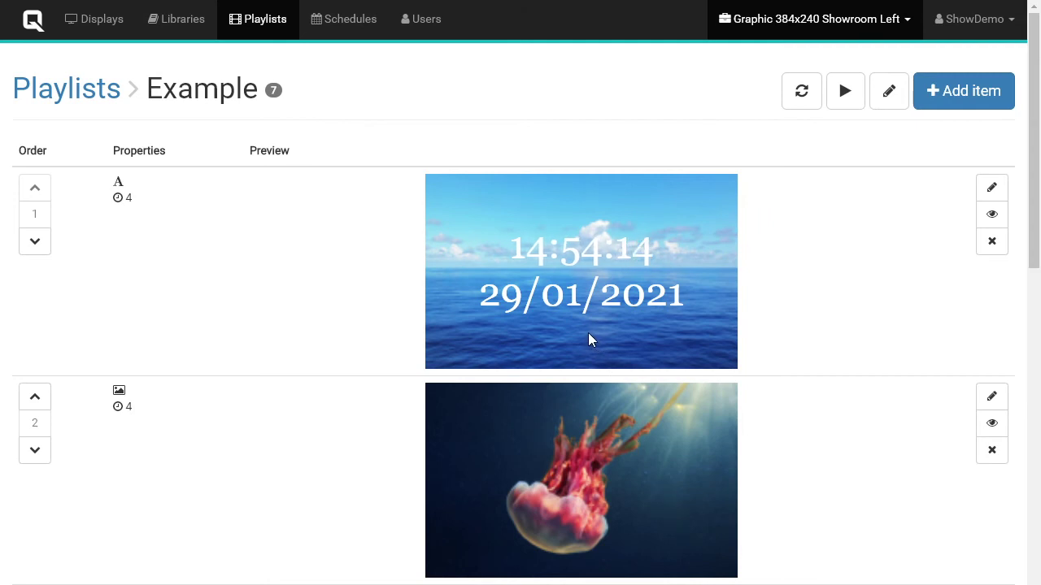
- Return to the playlists overview and open the schedules list to review the existing schedules
{"action": "left_click", "coordinate": [73, 95]}
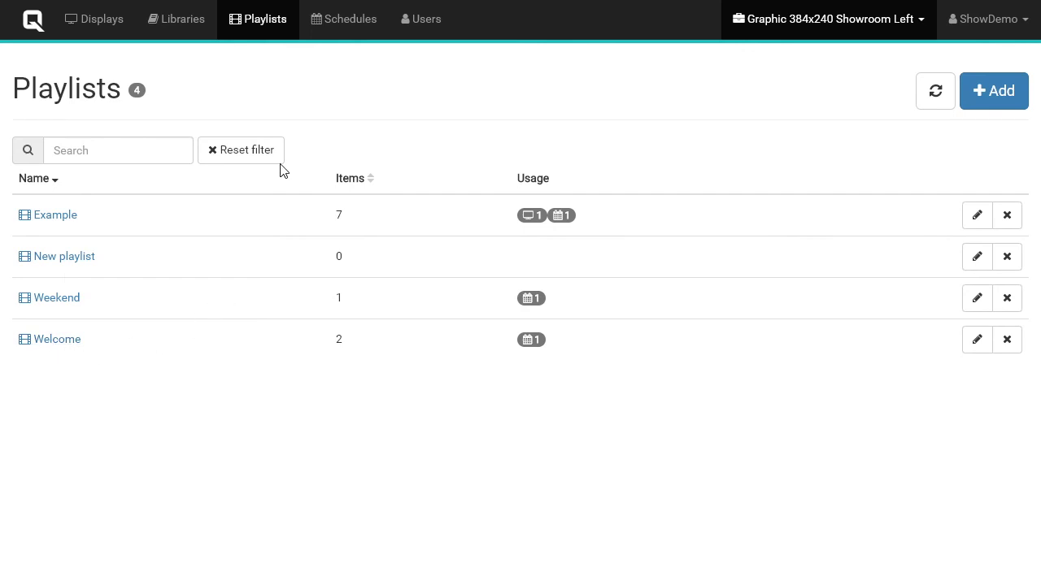
{"action": "left_click", "coordinate": [342, 30]}
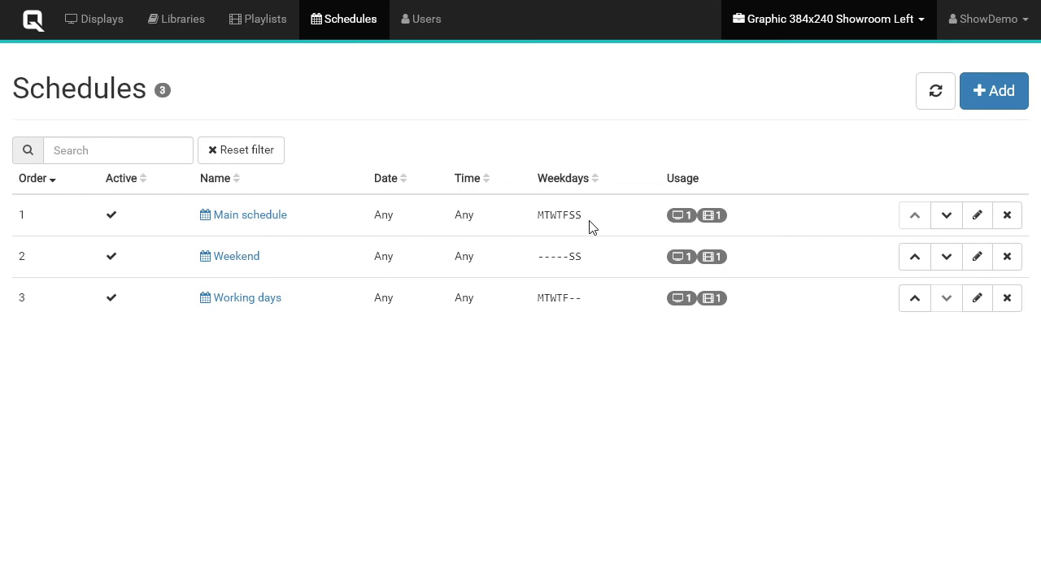
- Try limiting Main schedule to specific dates ending 12/05/2030 and to a specific time range
{"action": "left_click", "coordinate": [978, 221]}
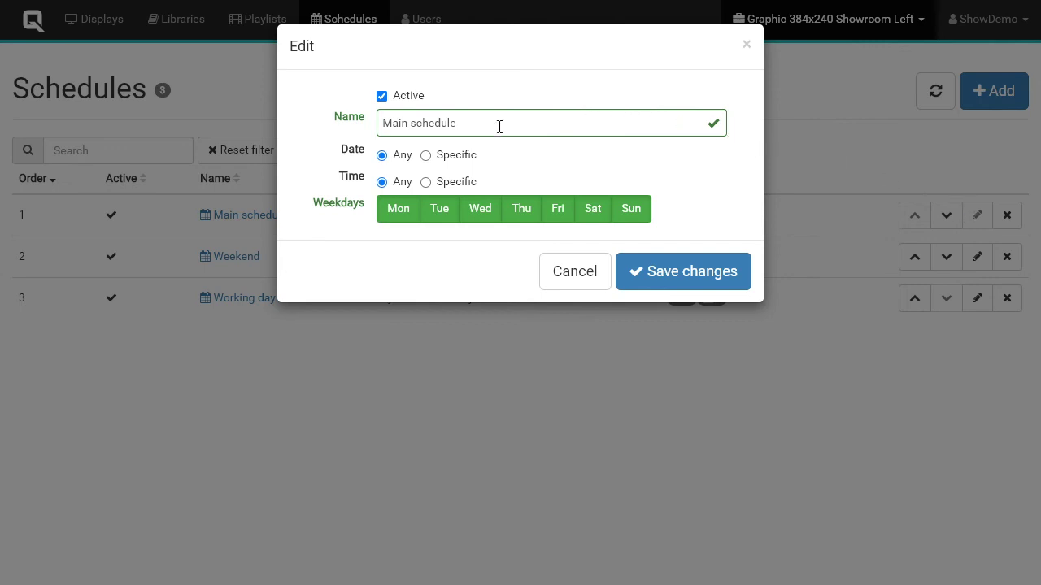
{"action": "left_click", "coordinate": [459, 158]}
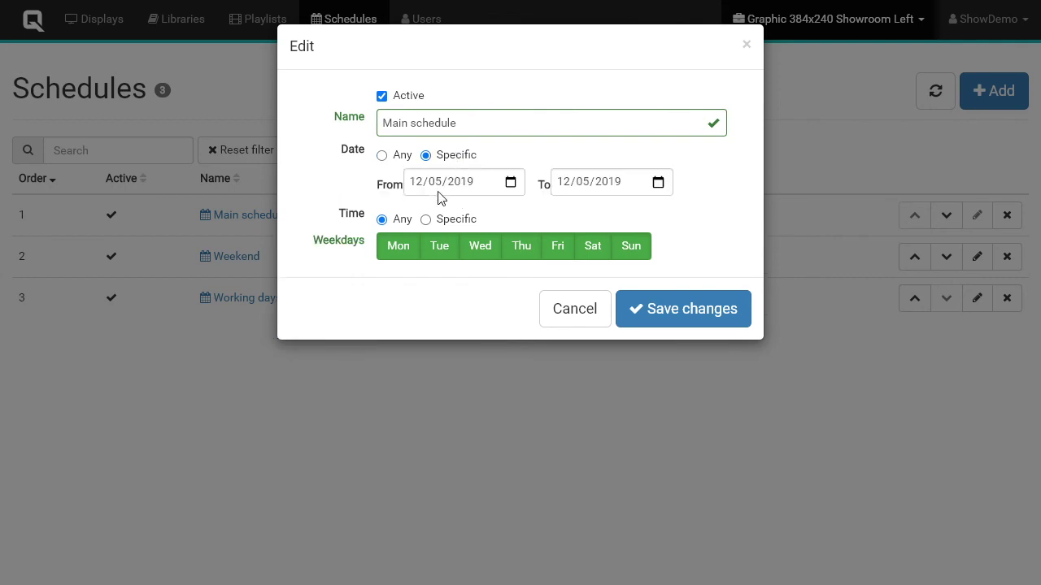
{"action": "left_click", "coordinate": [616, 185]}
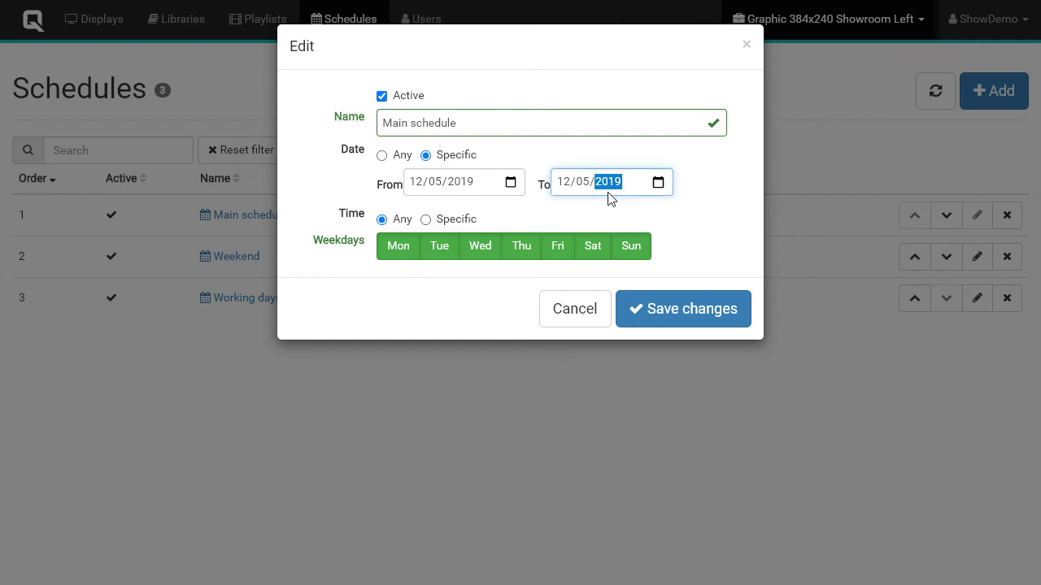
{"action": "type", "text": "2"}
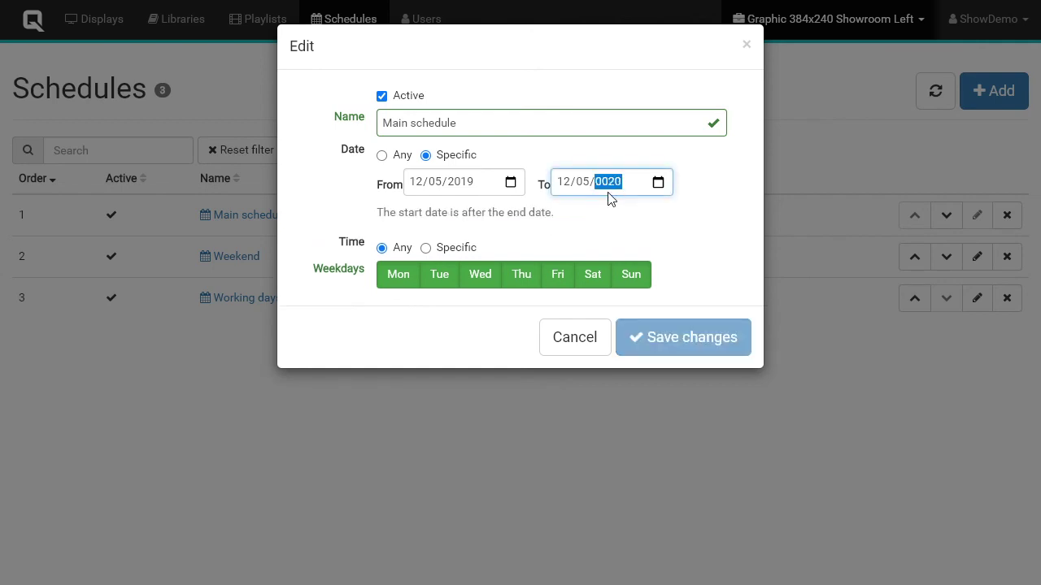
{"action": "type", "text": "030"}
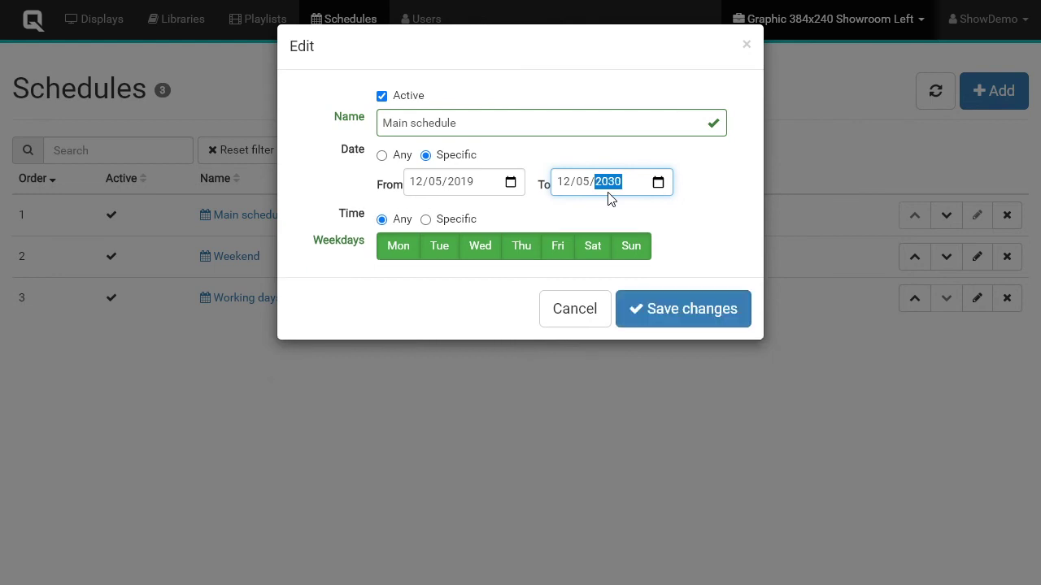
{"action": "left_click", "coordinate": [617, 207]}
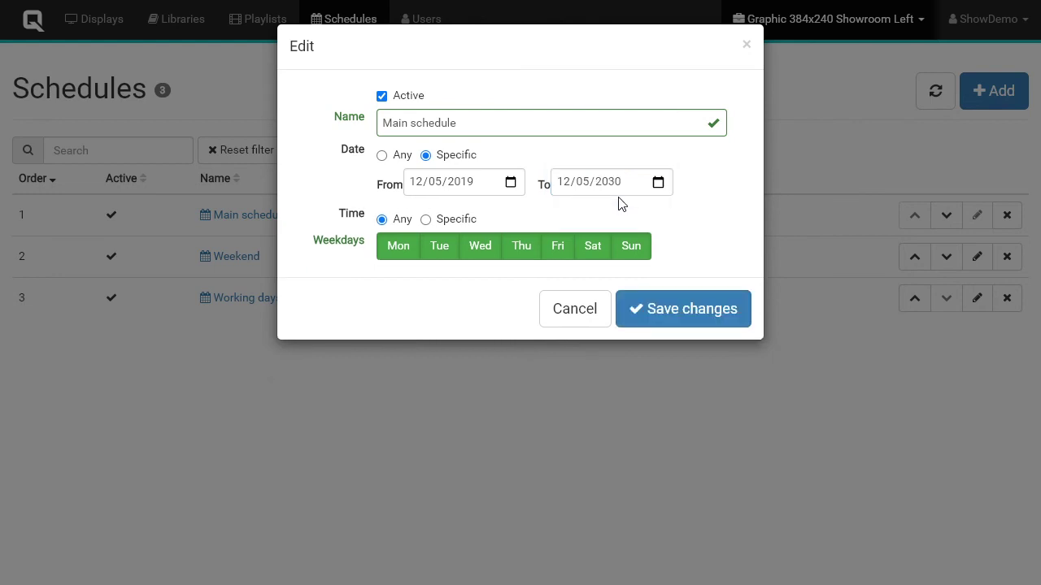
{"action": "left_click", "coordinate": [456, 220]}
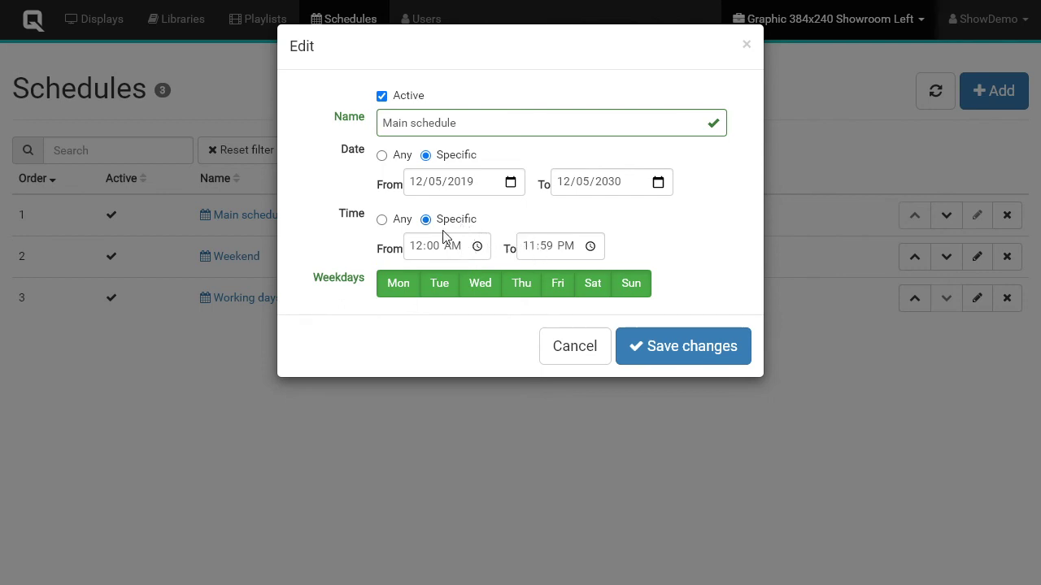
- Toggle Monday, Saturday and Sunday off and back on for Main schedule, and discard the edits
{"action": "left_click", "coordinate": [406, 285]}
{"action": "left_click", "coordinate": [411, 287]}
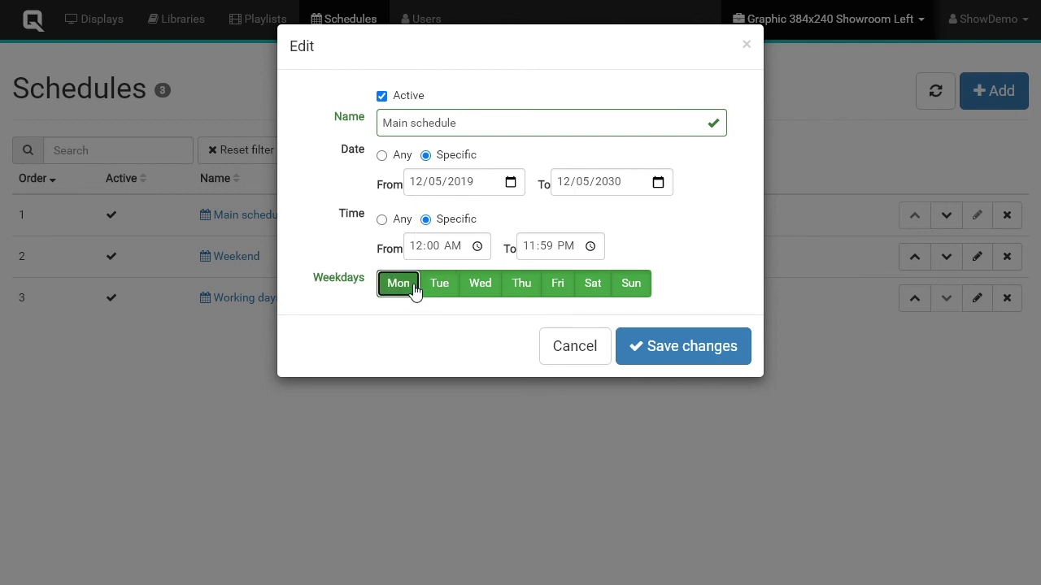
{"action": "left_click", "coordinate": [627, 285]}
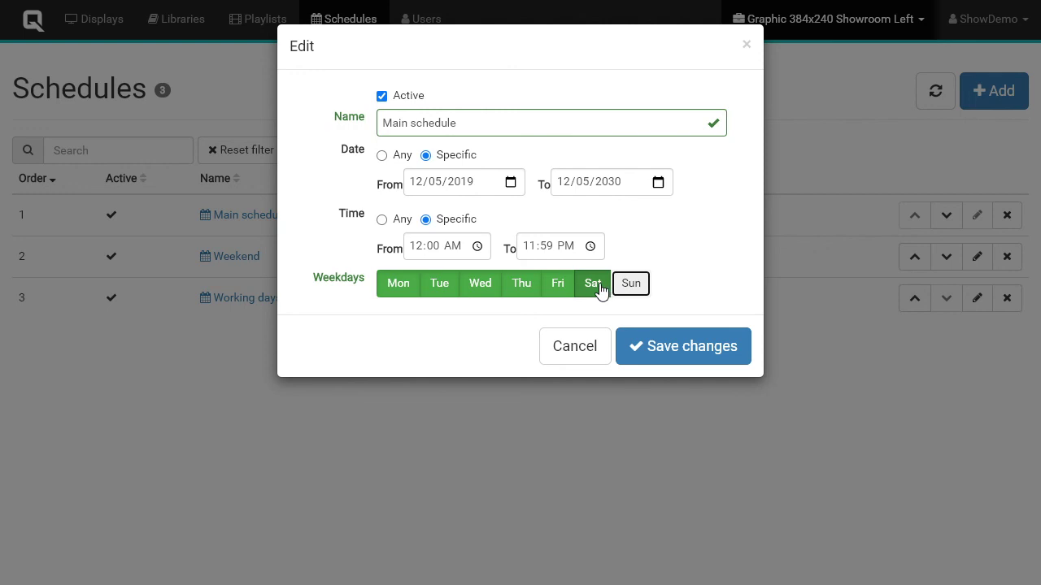
{"action": "left_click", "coordinate": [598, 291]}
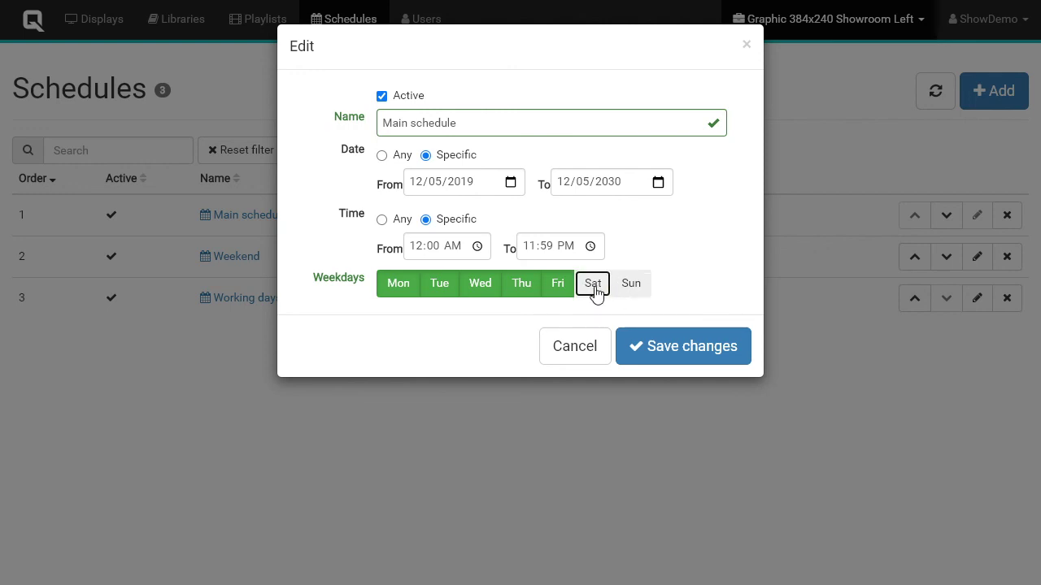
{"action": "left_click", "coordinate": [596, 291]}
{"action": "left_click", "coordinate": [633, 296]}
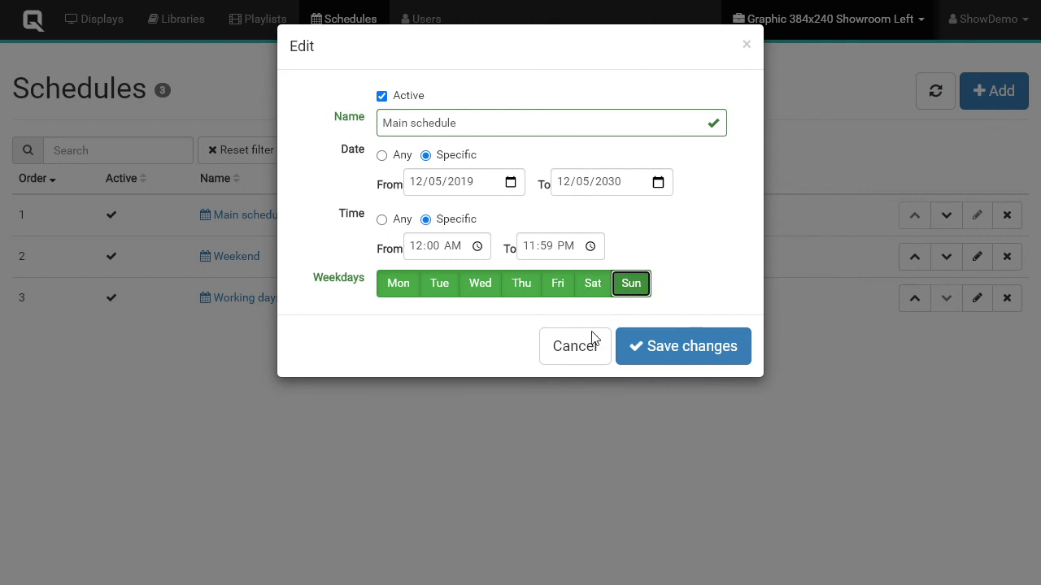
{"action": "left_click", "coordinate": [562, 364]}
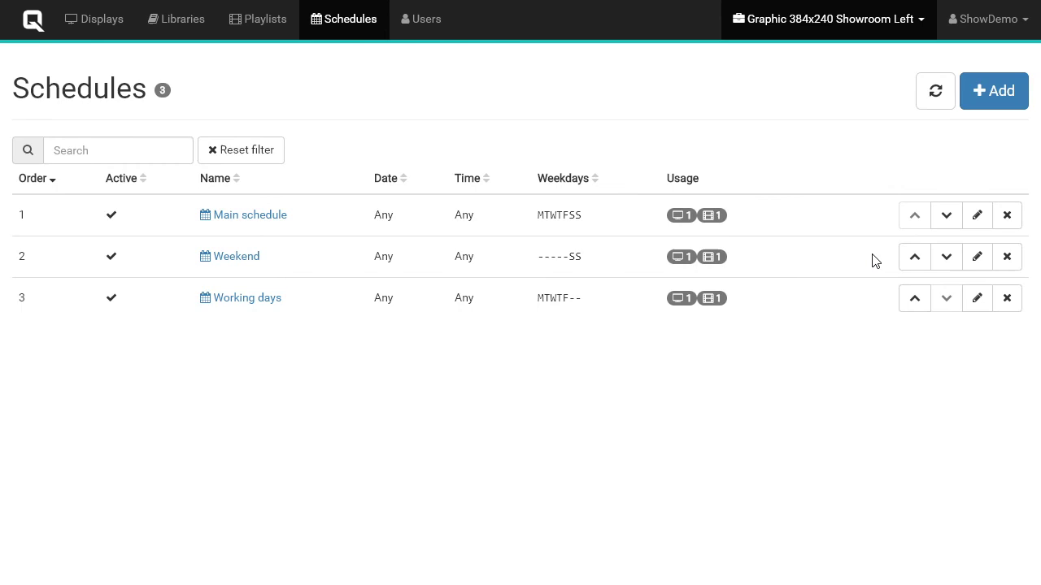
- Review the Weekend and Working days schedule settings without saving, and inspect the displays and playlists assigned to Main schedule
{"action": "left_click", "coordinate": [978, 258]}
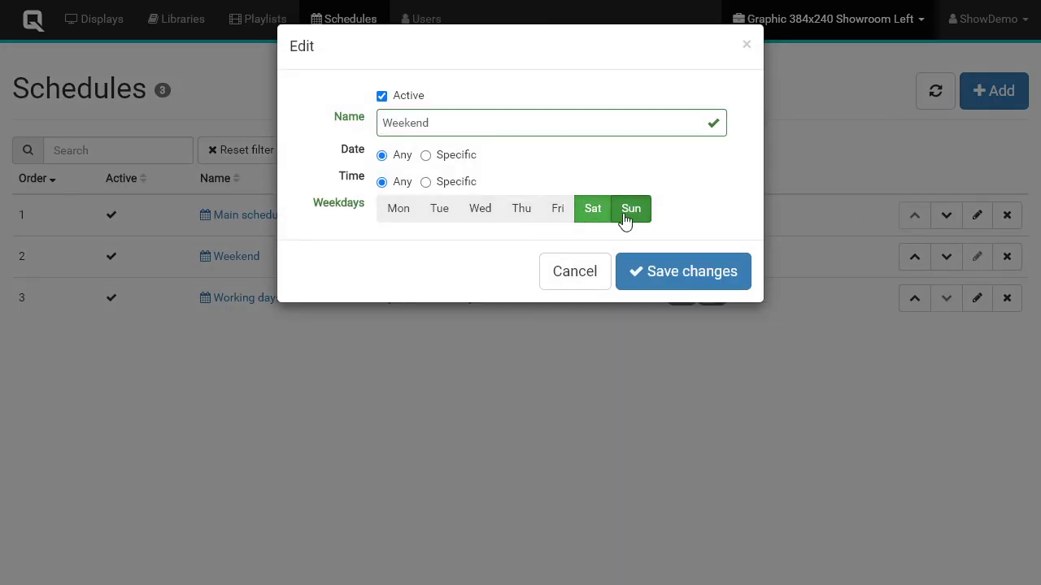
{"action": "left_click", "coordinate": [595, 275]}
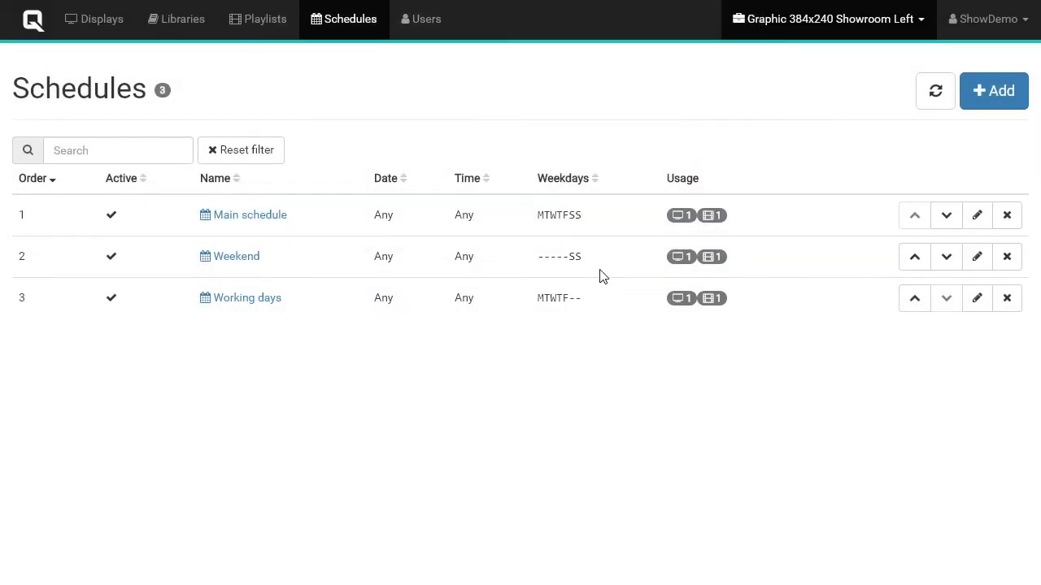
{"action": "left_click", "coordinate": [980, 300]}
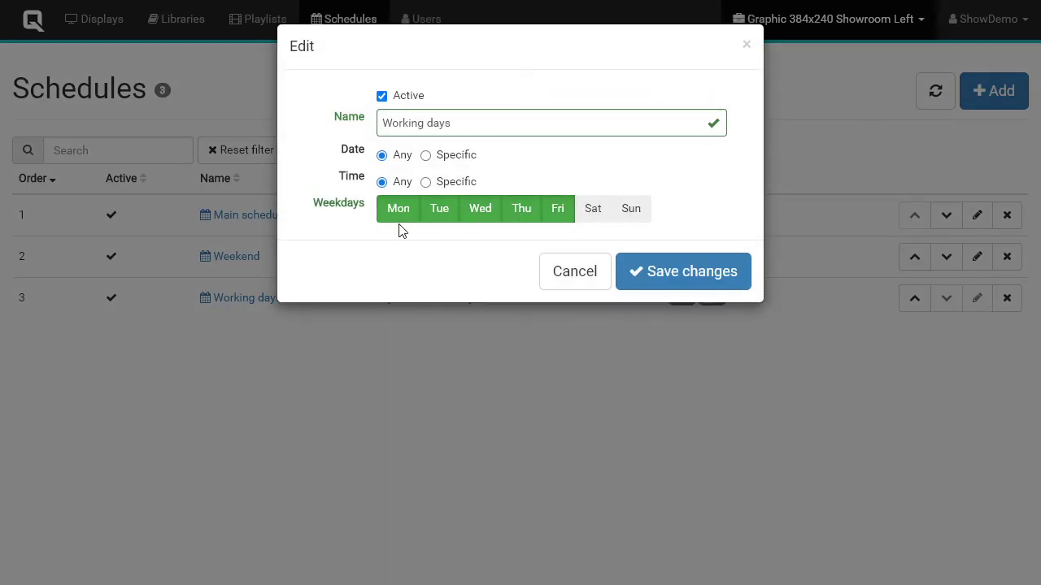
{"action": "left_click", "coordinate": [559, 278]}
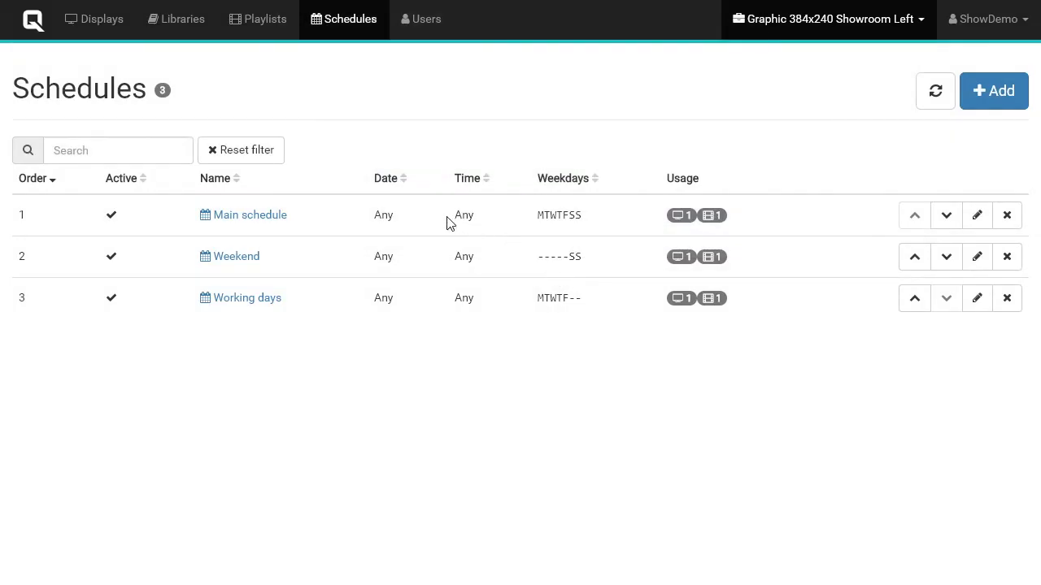
{"action": "left_click", "coordinate": [271, 226]}
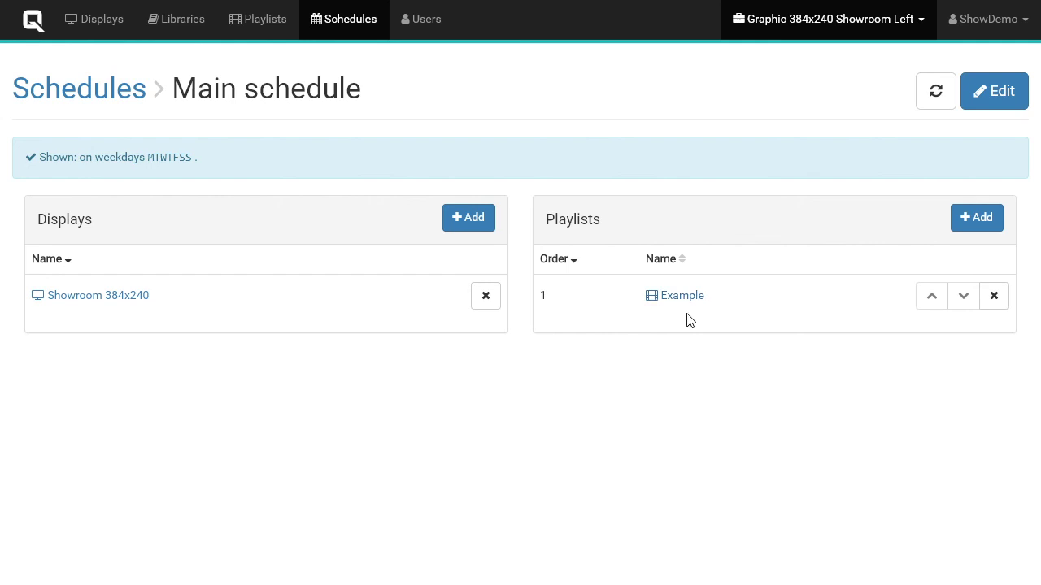
{"action": "left_click", "coordinate": [98, 104]}
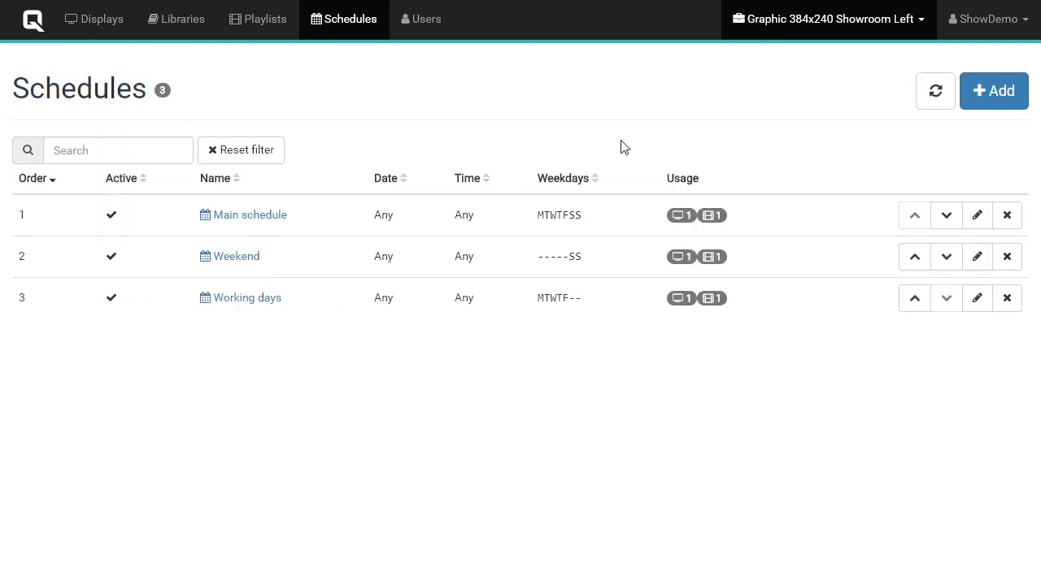
- Start a new active schedule named Temporary with a specific time range from 12:00 AM to 11:59 PM
{"action": "left_click", "coordinate": [989, 96]}
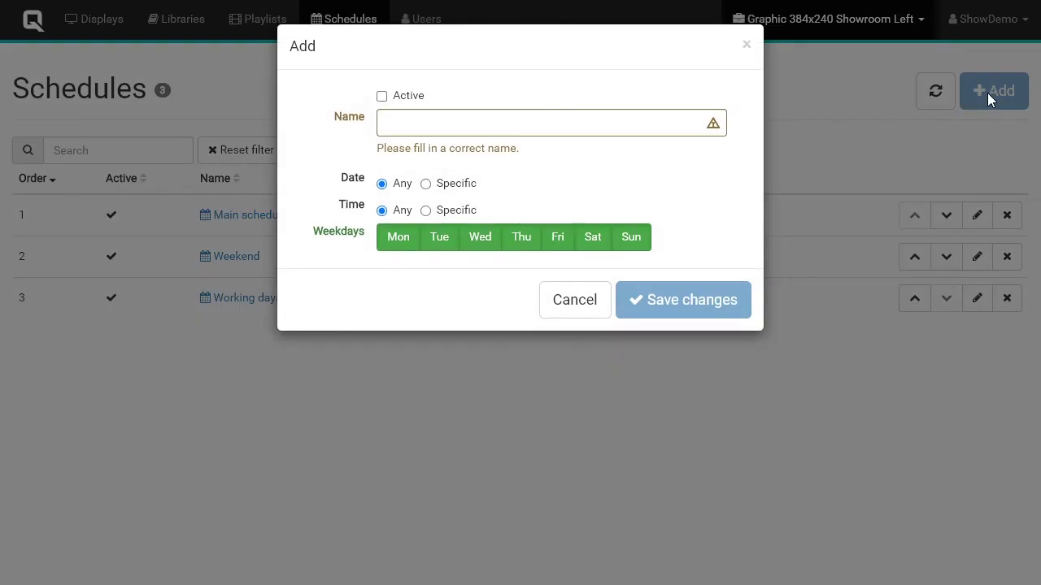
{"action": "left_click", "coordinate": [381, 97]}
{"action": "left_click", "coordinate": [391, 122]}
{"action": "type", "text": "Temporary"}
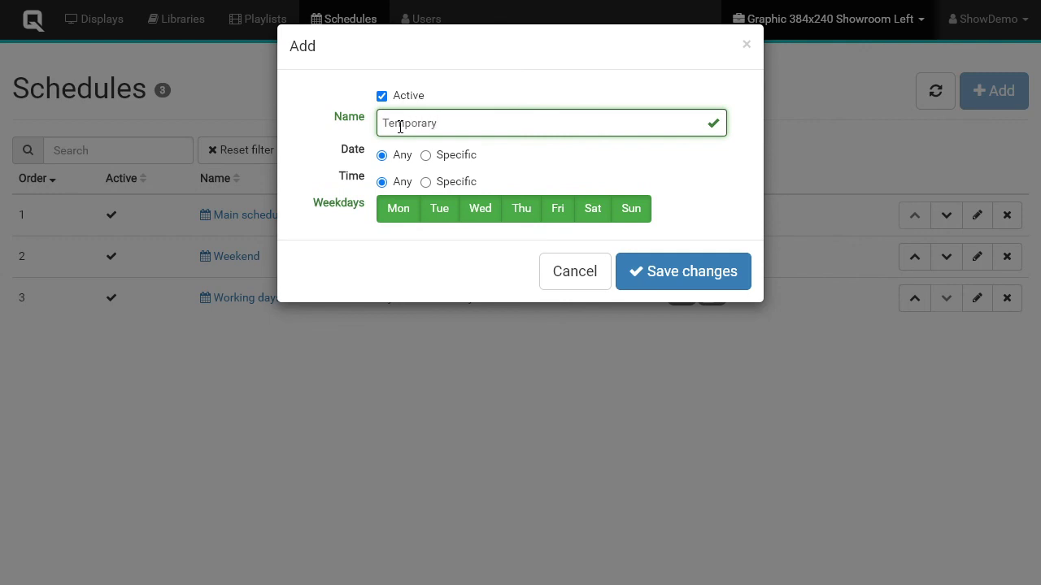
{"action": "left_click", "coordinate": [425, 183]}
{"action": "left_click", "coordinate": [415, 209]}
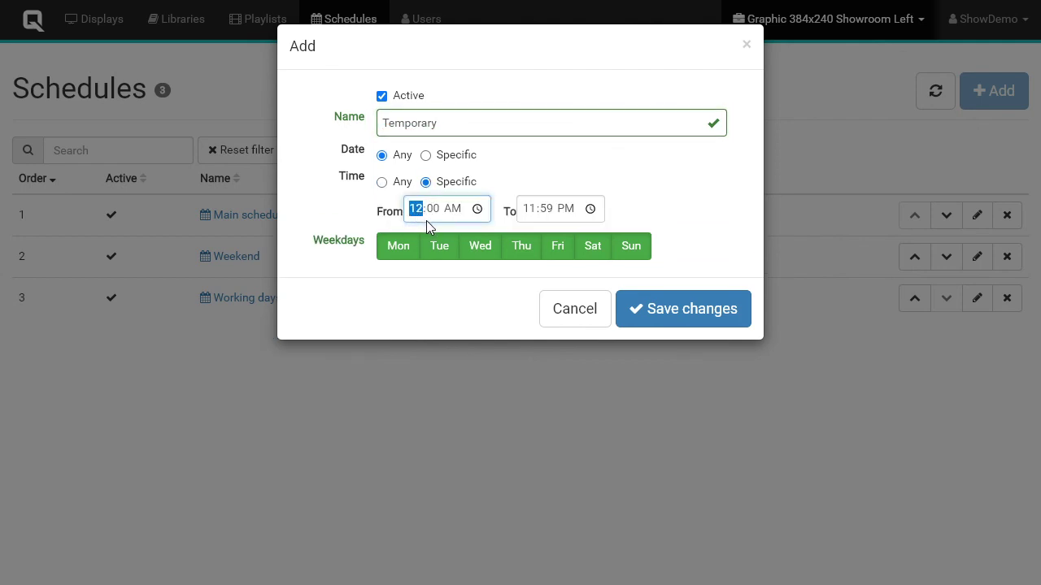
{"action": "left_click", "coordinate": [532, 213]}
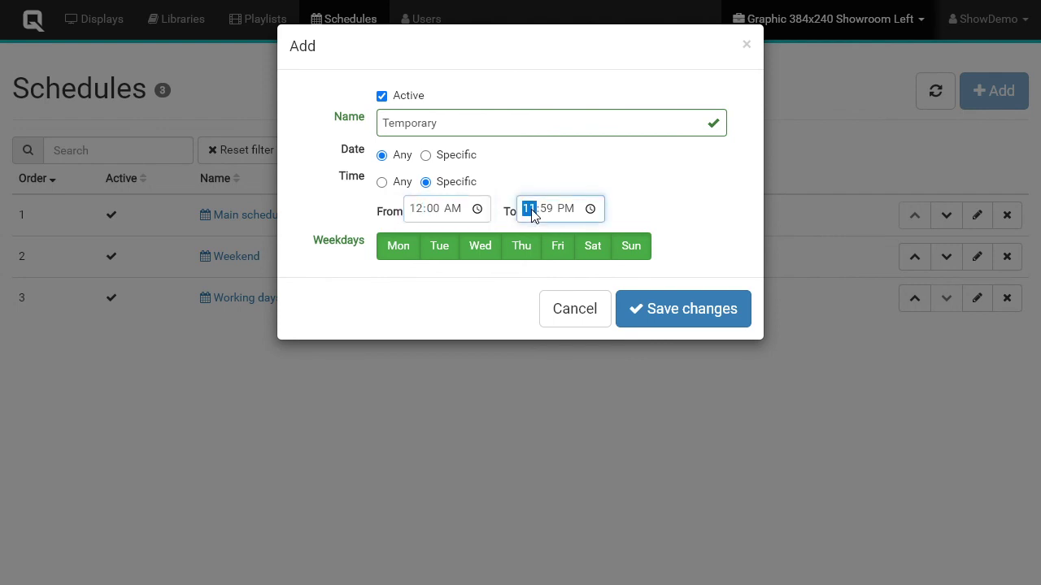
- Limit the Temporary schedule to the dates 01/29/2021 to 01/31/2021 and save it
{"action": "left_click", "coordinate": [445, 159]}
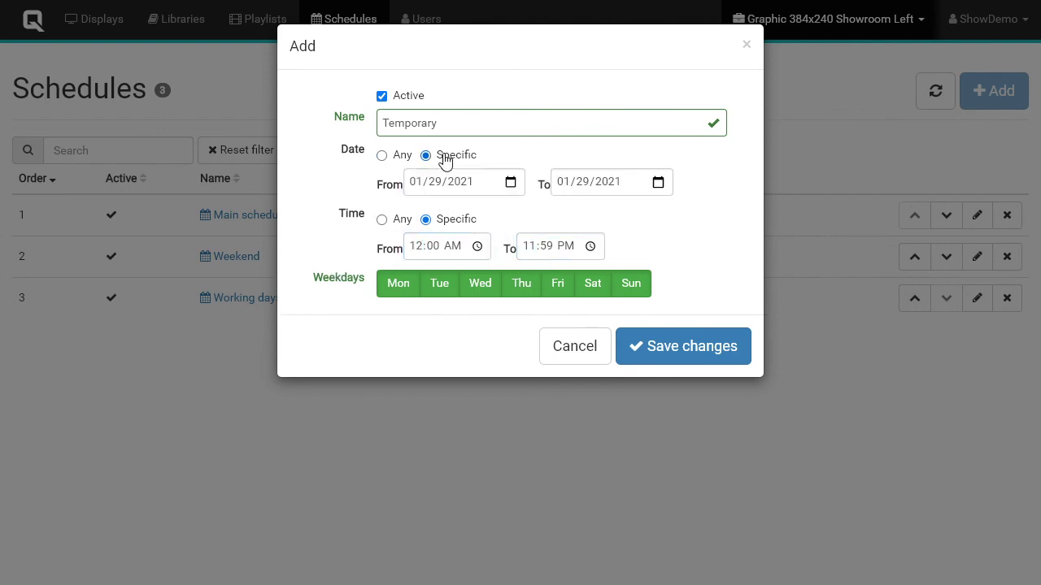
{"action": "left_click", "coordinate": [578, 185]}
{"action": "type", "text": "31"}
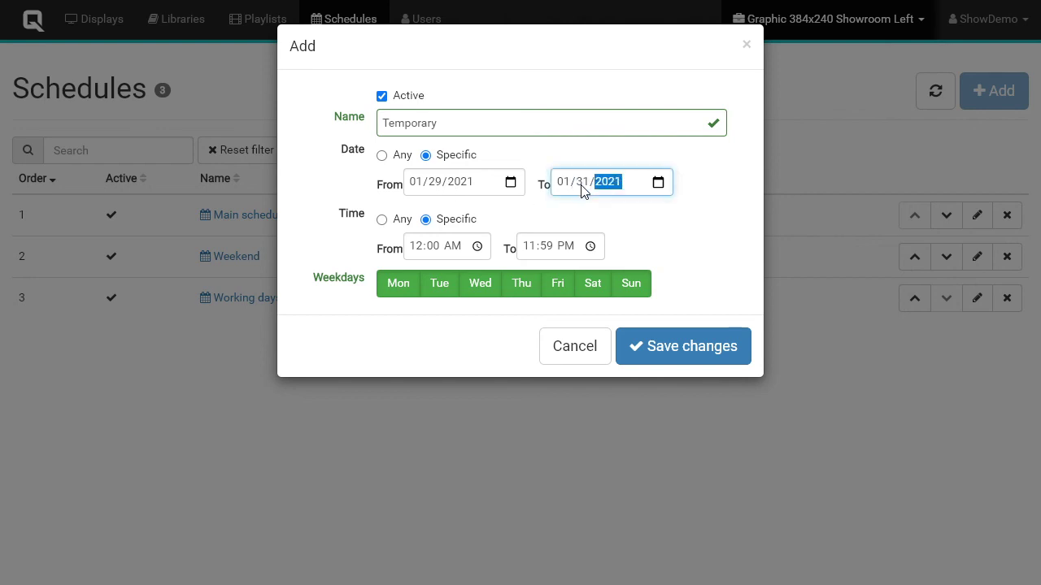
{"action": "left_click", "coordinate": [688, 347]}
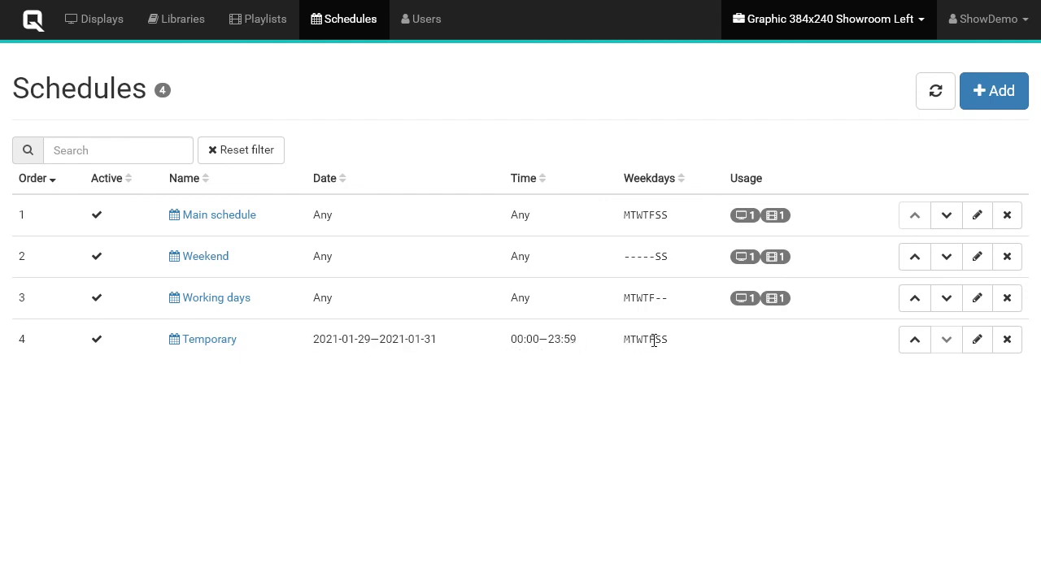
- Open the Temporary schedule and assign the Showroom 384x240 display to it
{"action": "left_click", "coordinate": [194, 341]}
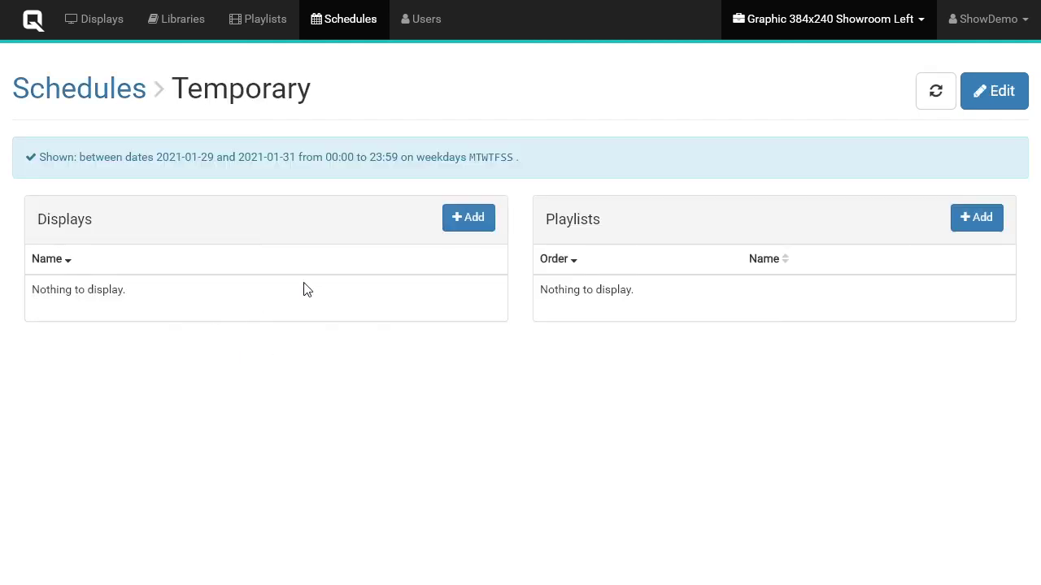
{"action": "left_click", "coordinate": [450, 232]}
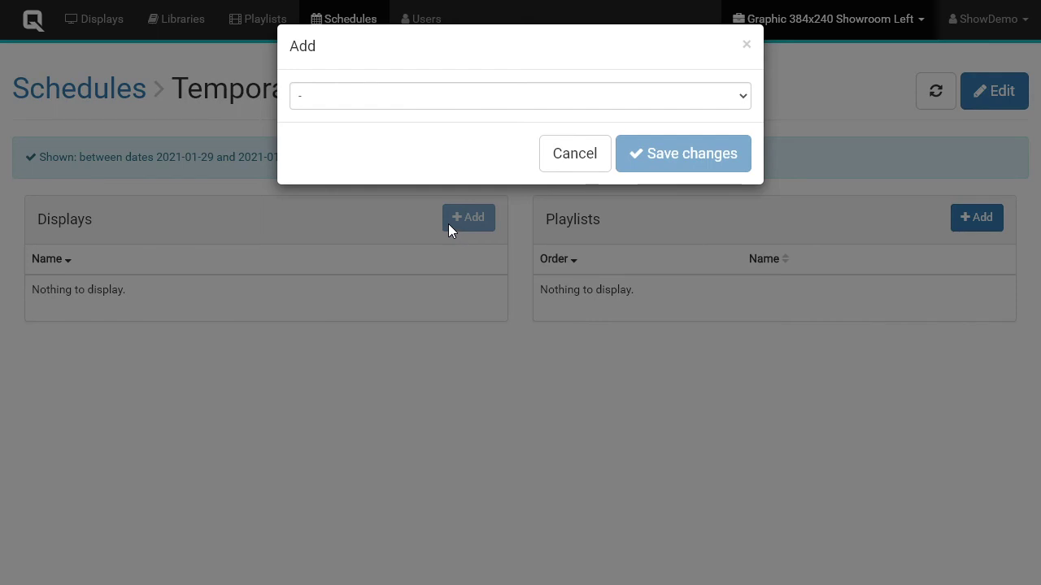
{"action": "left_click", "coordinate": [309, 104]}
{"action": "left_click", "coordinate": [315, 127]}
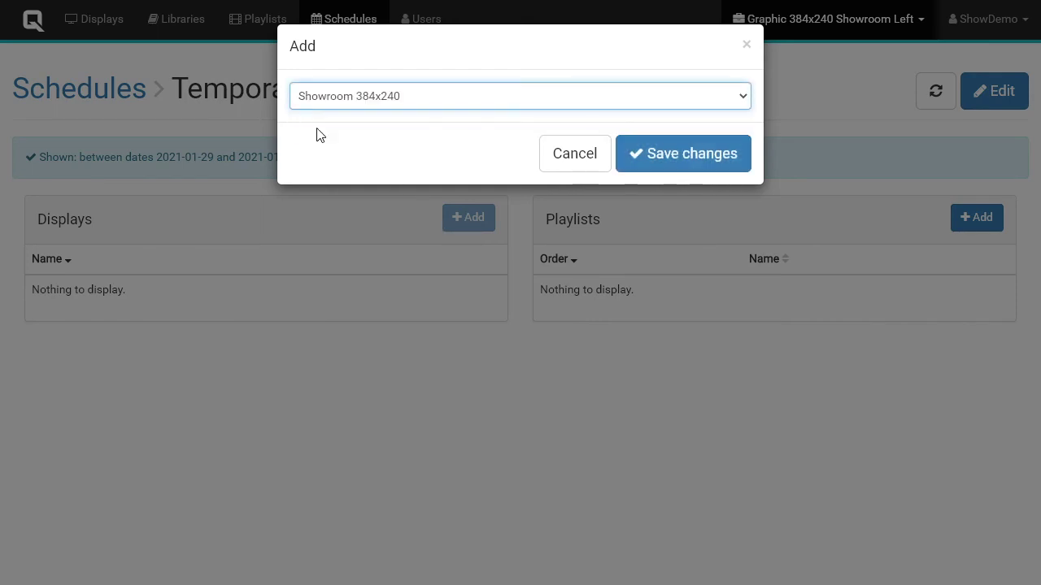
{"action": "left_click", "coordinate": [726, 160]}
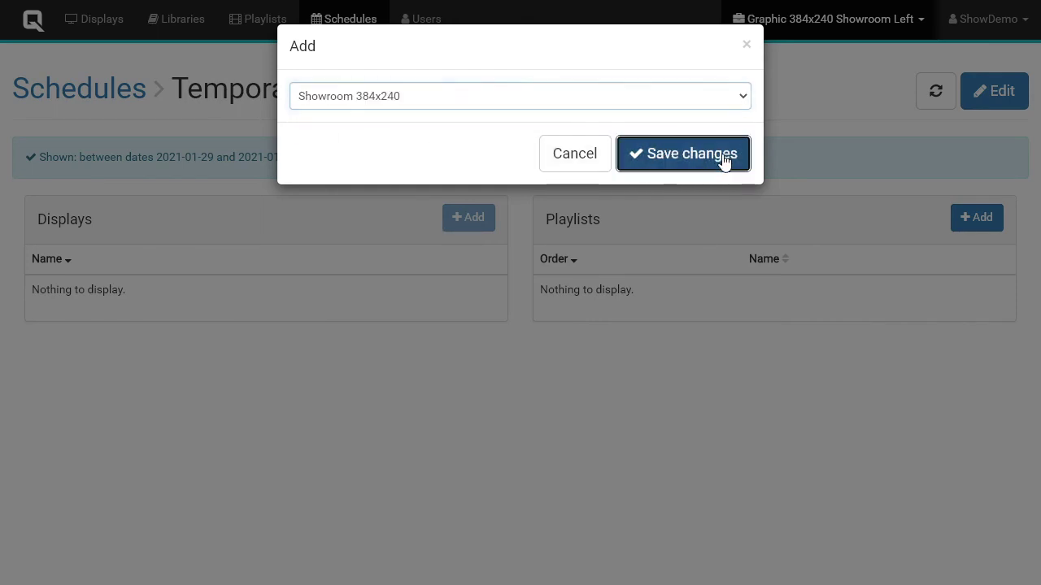
- Assign the playlist named New playlist to the Temporary schedule
{"action": "left_click", "coordinate": [975, 218]}
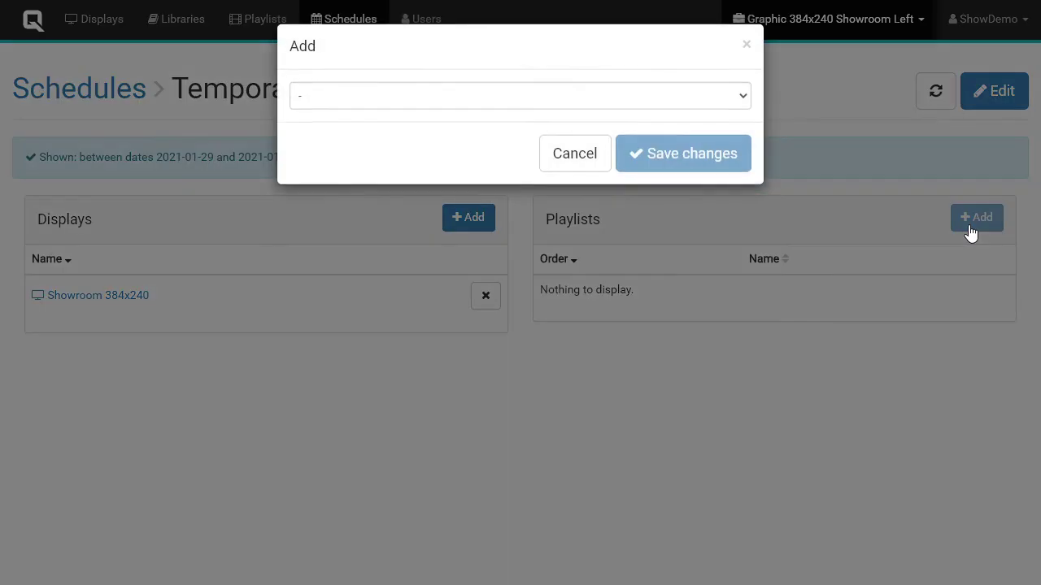
{"action": "left_click", "coordinate": [740, 98]}
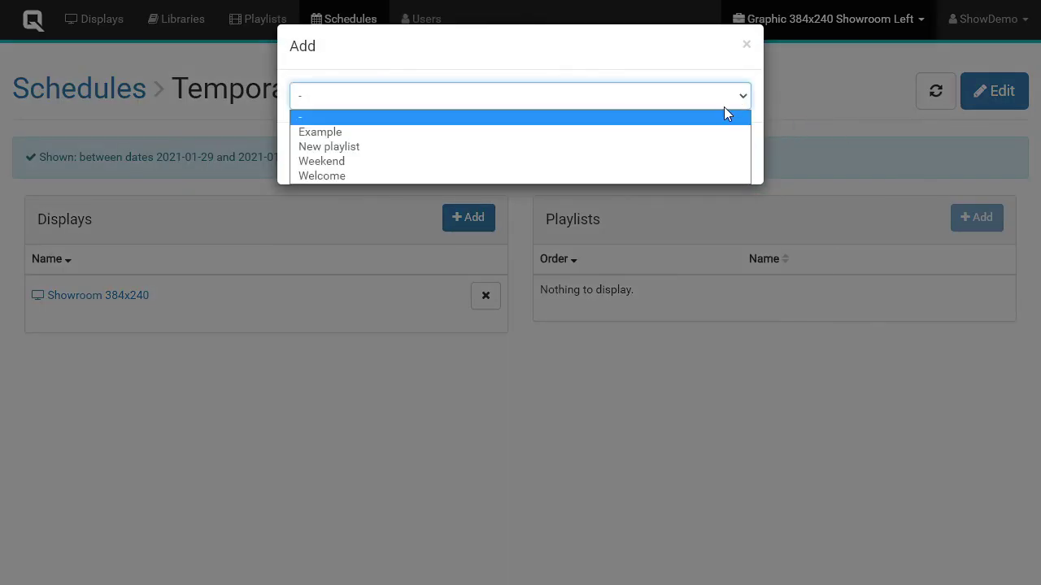
{"action": "left_click", "coordinate": [717, 147]}
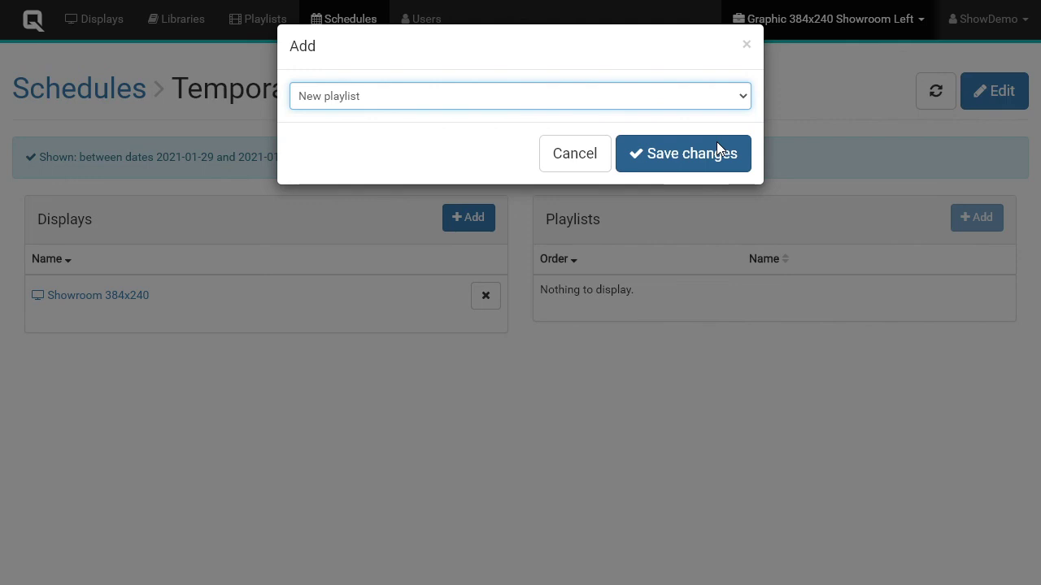
{"action": "left_click", "coordinate": [672, 164]}
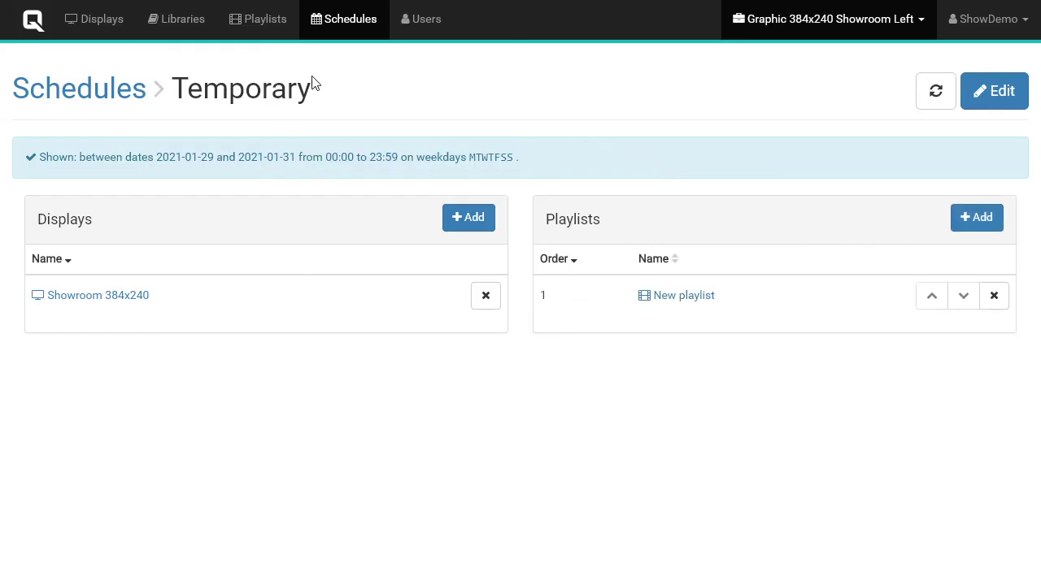
- Return to the schedules list and move Temporary up one place, above Working days
{"action": "left_click", "coordinate": [100, 106]}
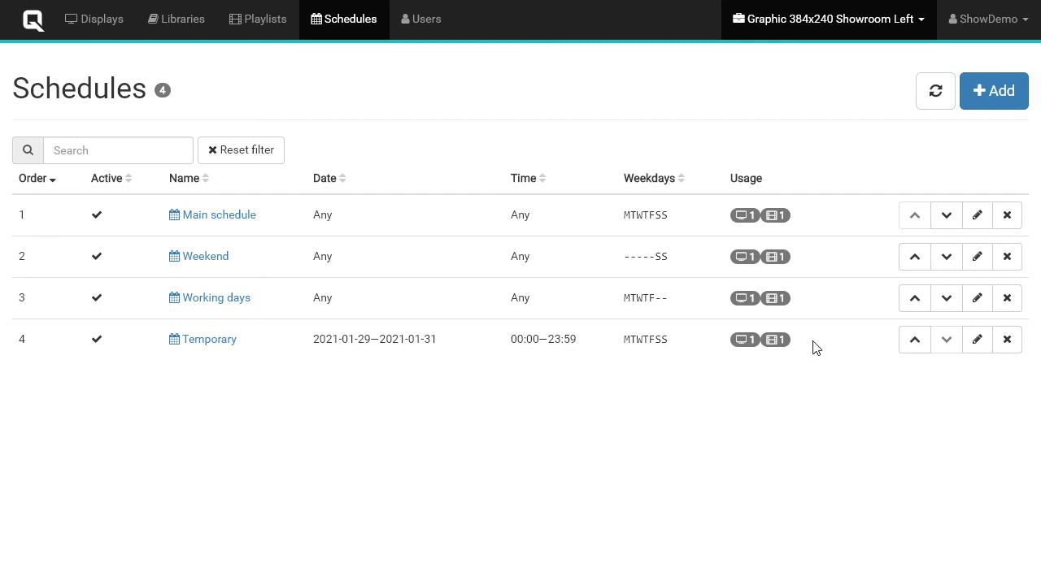
{"action": "left_click", "coordinate": [913, 341]}
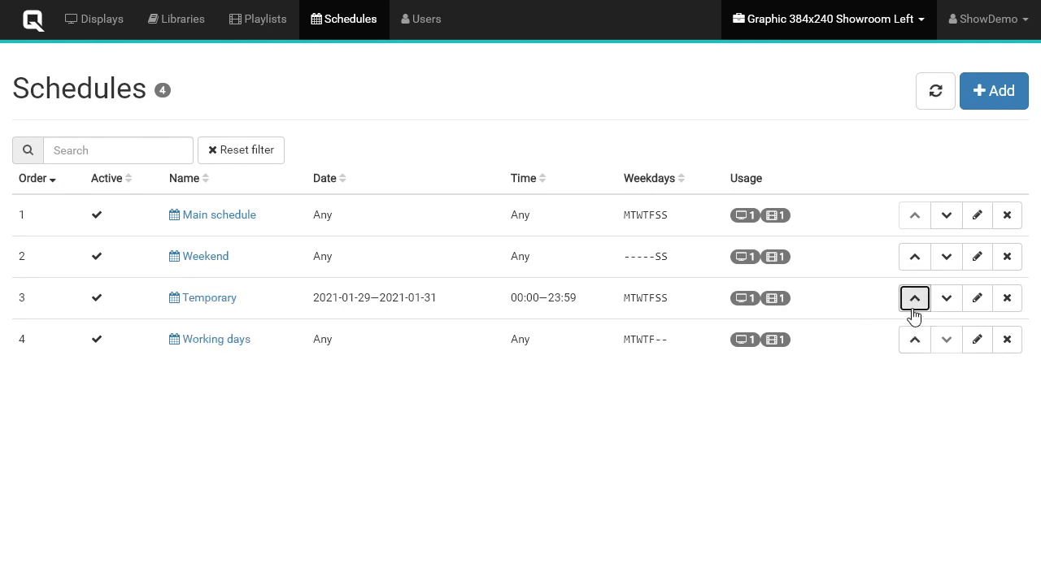
- Move the Temporary schedule up to first place and back down one, ending second between Main schedule and Weekend
{"action": "left_click", "coordinate": [914, 303]}
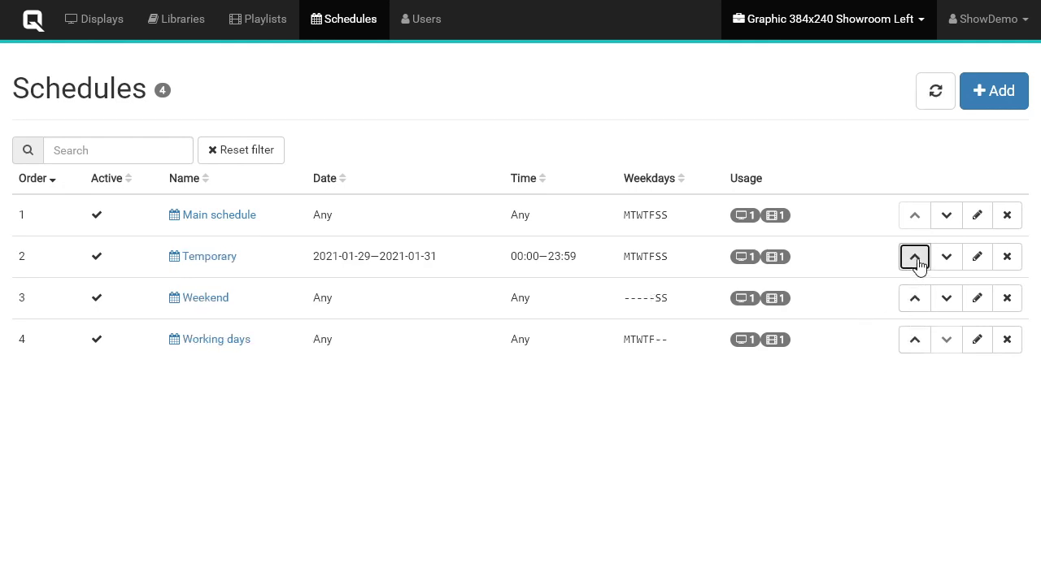
{"action": "left_click", "coordinate": [916, 261]}
{"action": "left_click", "coordinate": [948, 218]}
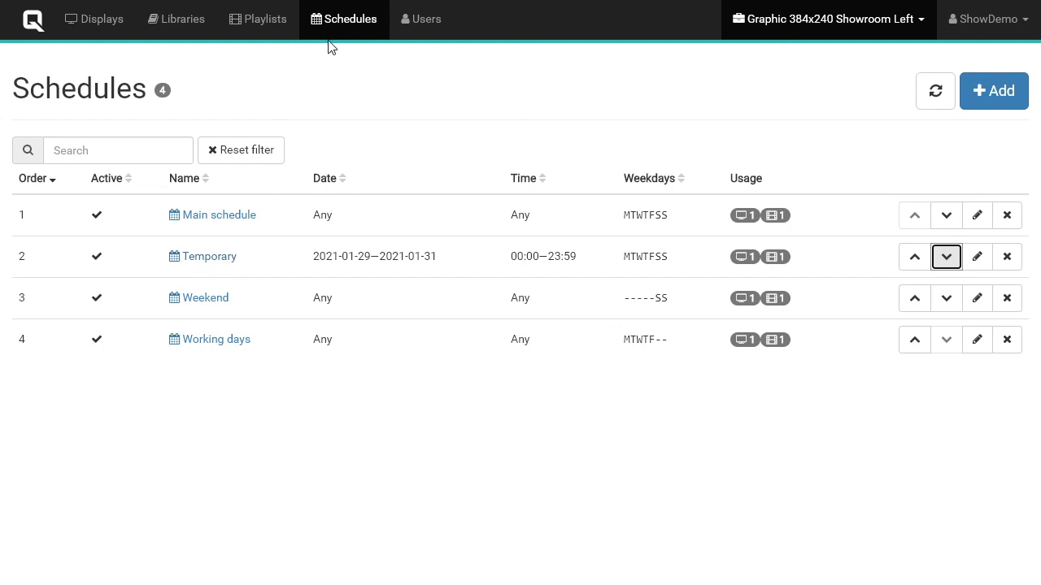
- Review demouser's permissions on the Users page, including the choices available for Players, and cancel without saving
{"action": "left_click", "coordinate": [412, 38]}
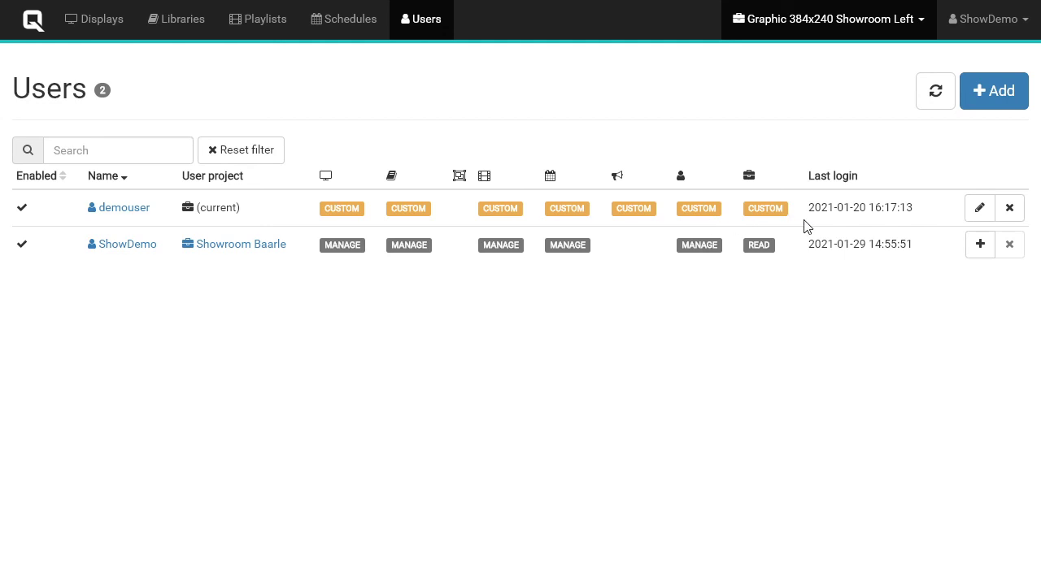
{"action": "left_click", "coordinate": [980, 209]}
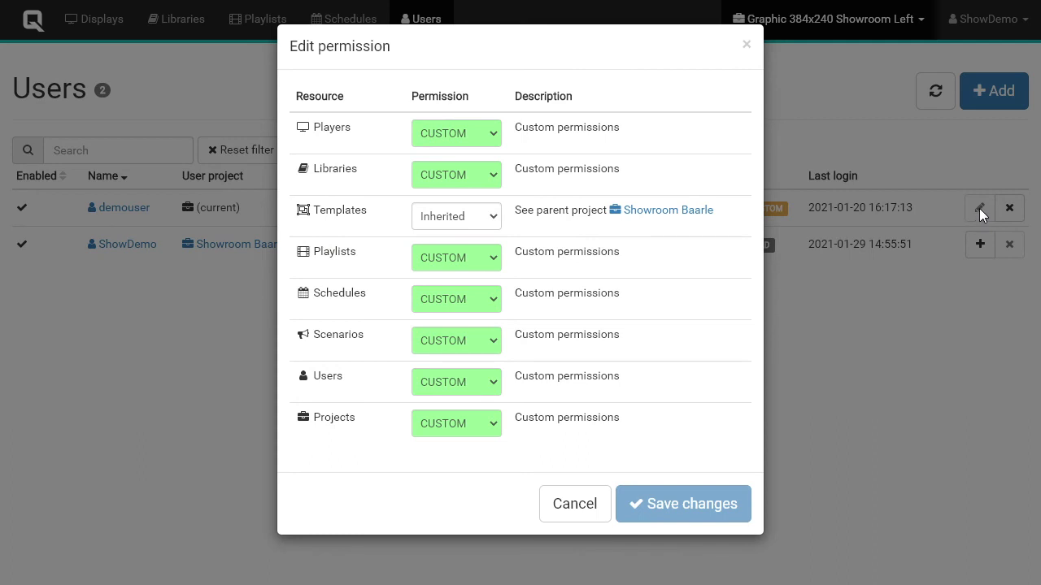
{"action": "left_click", "coordinate": [477, 130]}
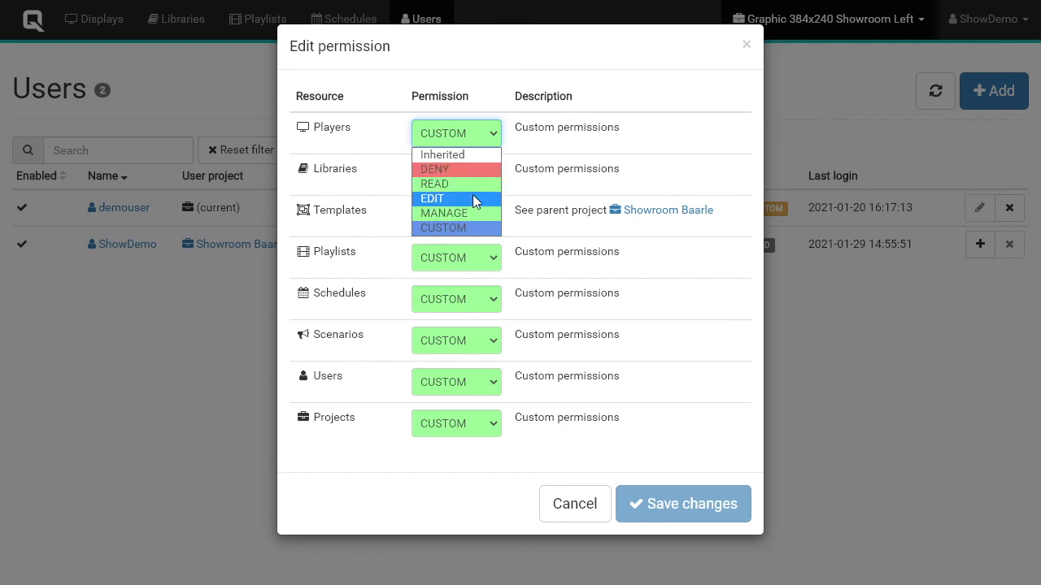
{"action": "left_click", "coordinate": [487, 135]}
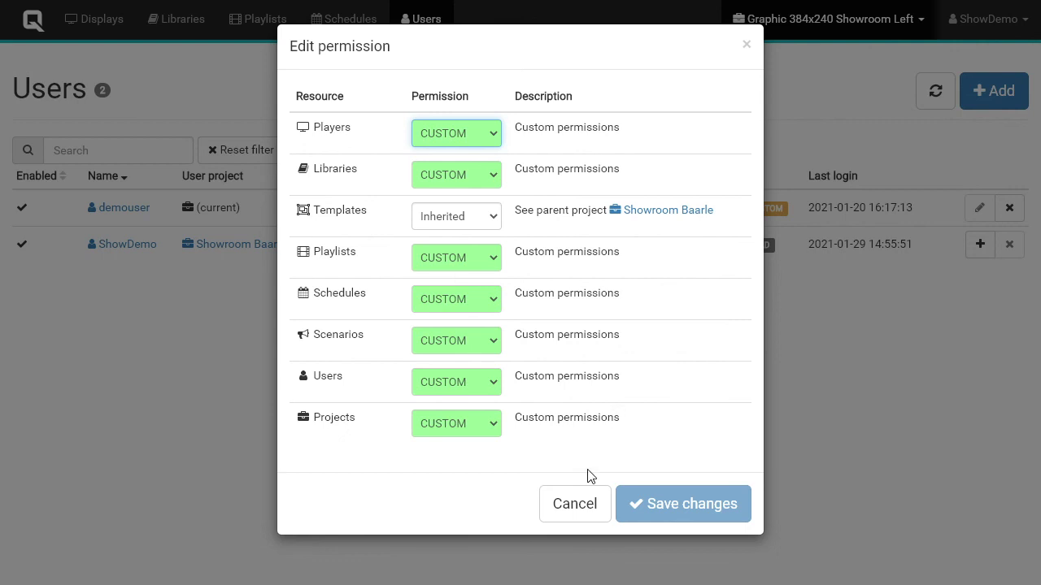
{"action": "left_click", "coordinate": [590, 500]}
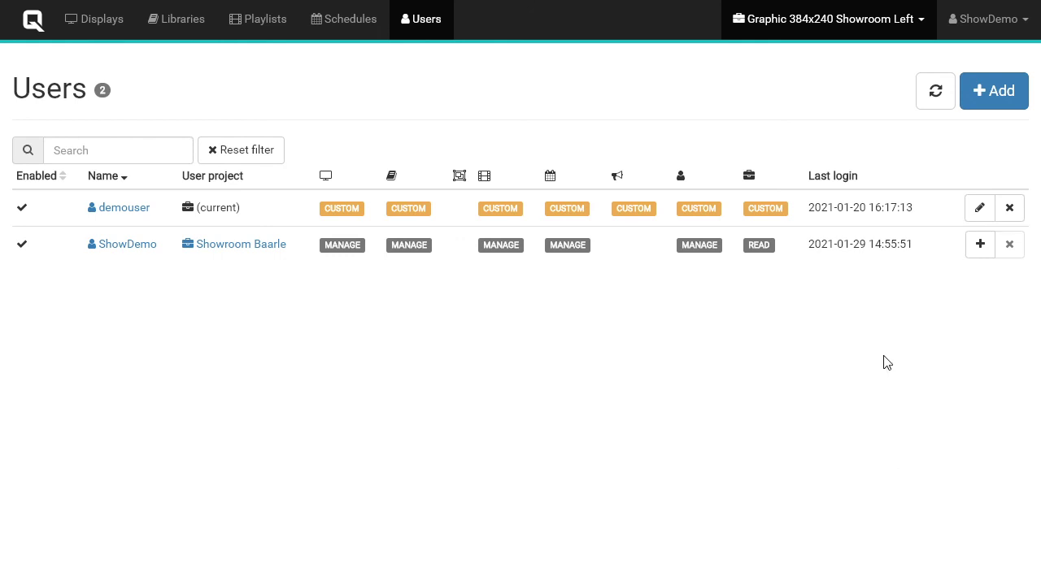
- Show the profile and sign-out options of the signed-in account
{"action": "left_click", "coordinate": [977, 33]}
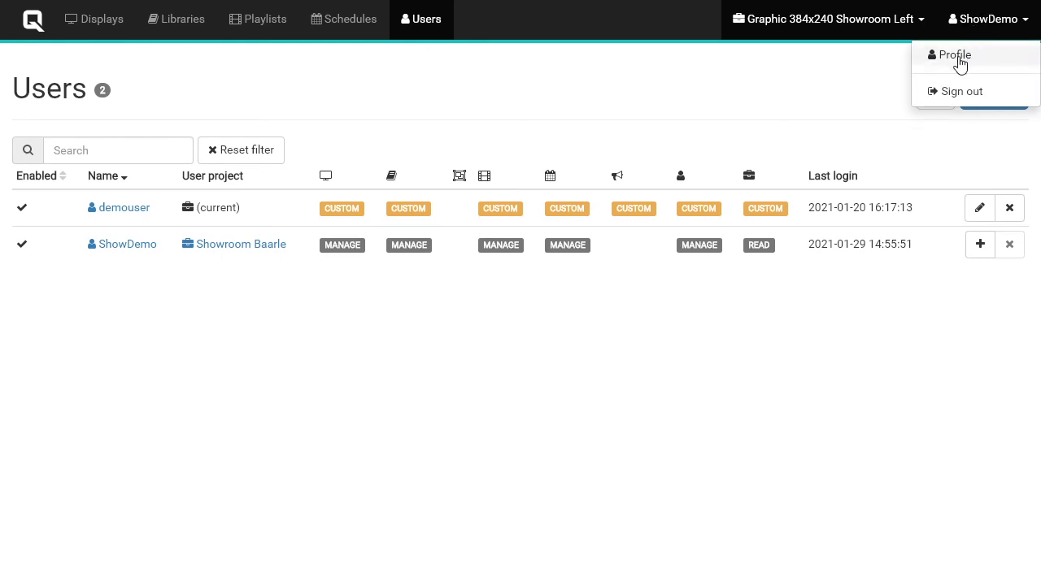